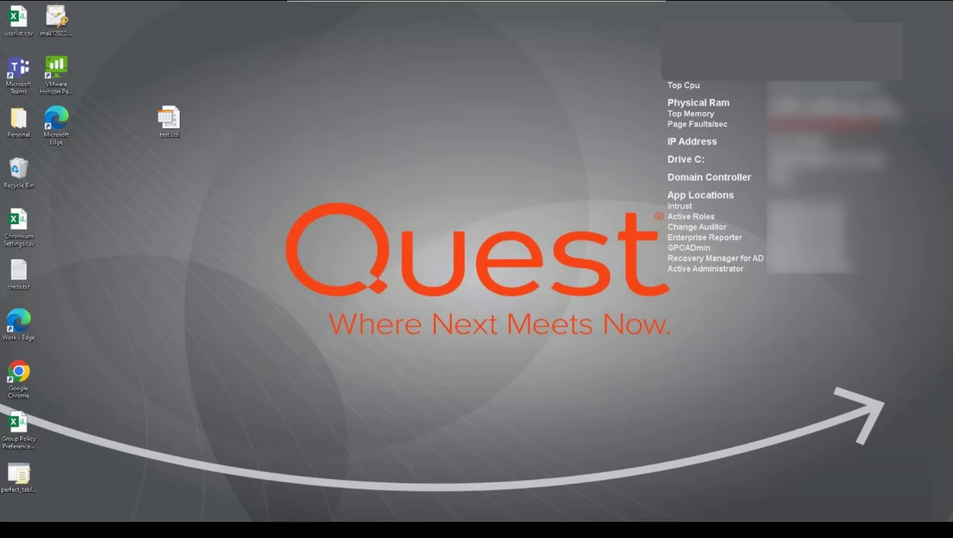
Launch GPOADmin from the Start menu.
{"action": "key", "text": "super"}
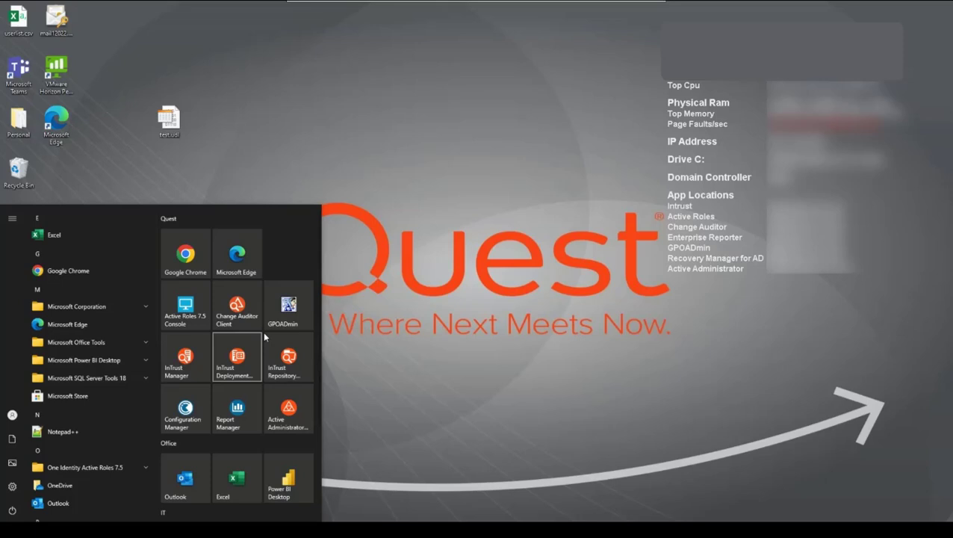
{"action": "left_click", "coordinate": [403, 328]}
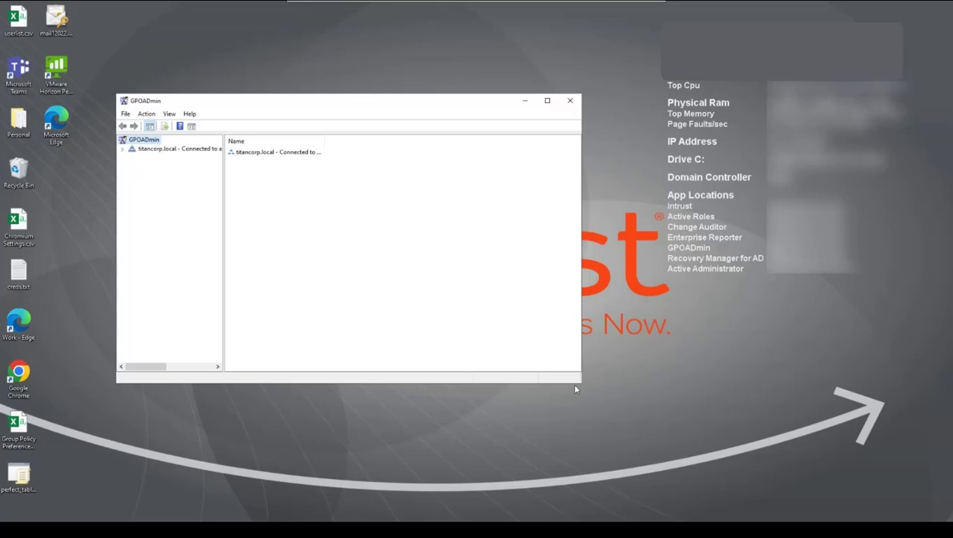
Enlarge the console, widen the tree pane, and expand titancorp.local and its Version Control Root.
{"action": "left_click_drag", "start_coordinate": [582, 386], "coordinate": [697, 424]}
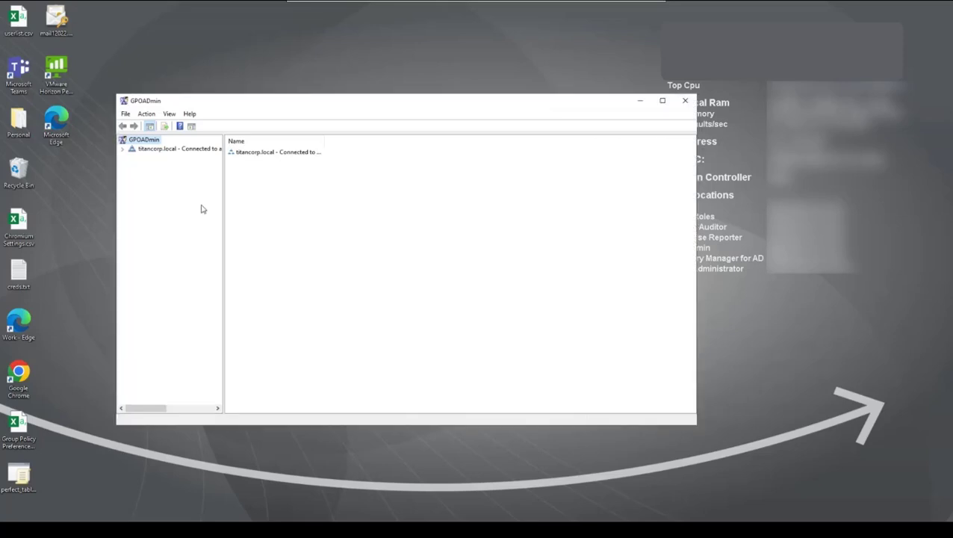
{"action": "left_click_drag", "start_coordinate": [223, 217], "coordinate": [346, 218]}
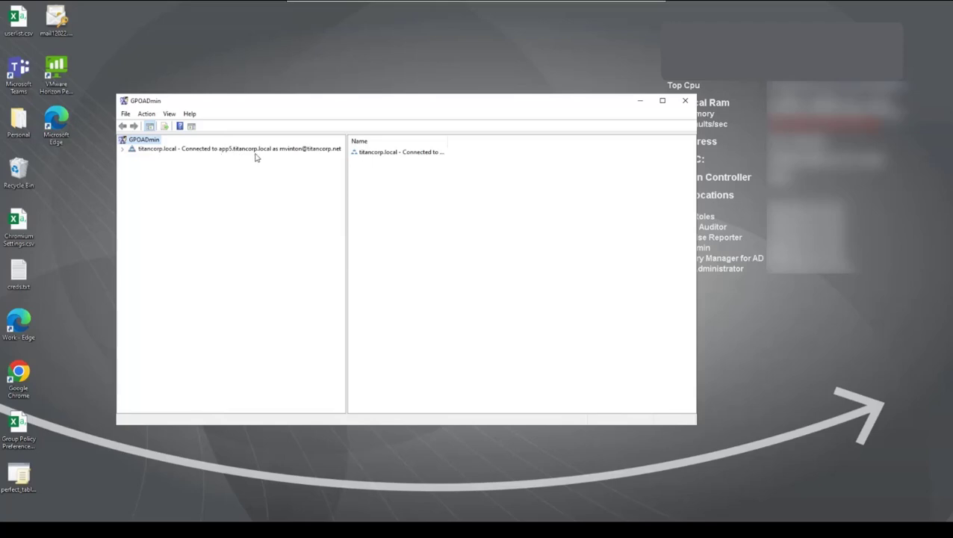
{"action": "left_click", "coordinate": [123, 150]}
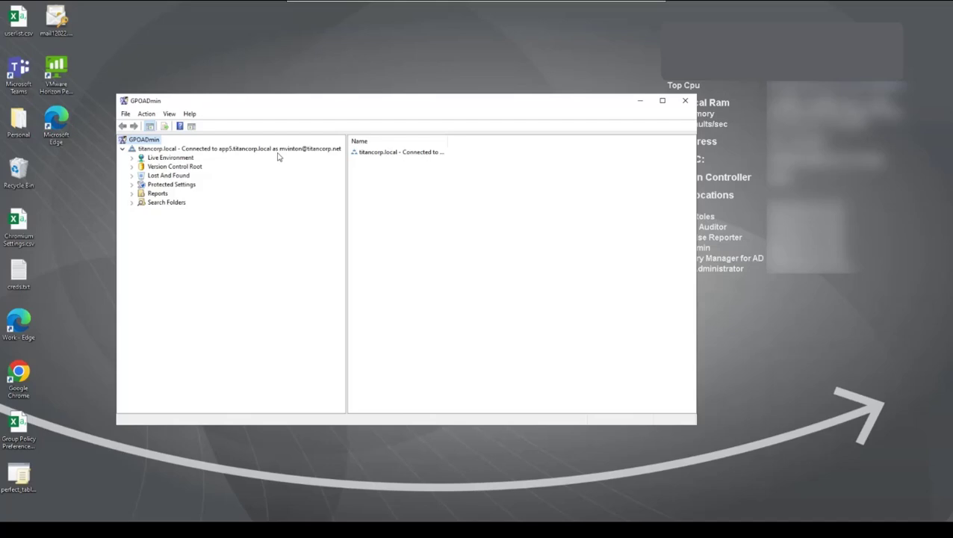
{"action": "left_click", "coordinate": [132, 166]}
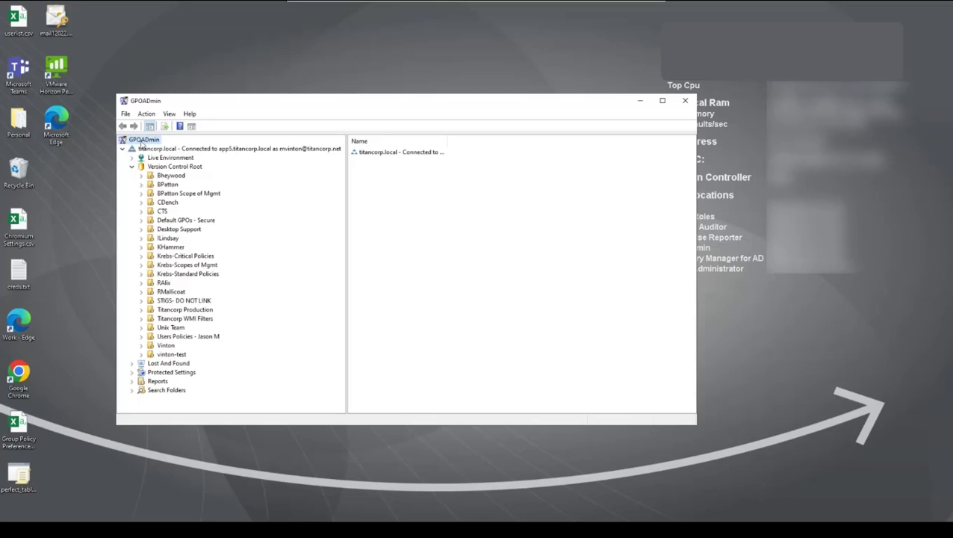
Connect to the titancorp.local server as another domain user, entering that user's name and password.
{"action": "right_click", "coordinate": [142, 140]}
{"action": "left_click", "coordinate": [161, 148]}
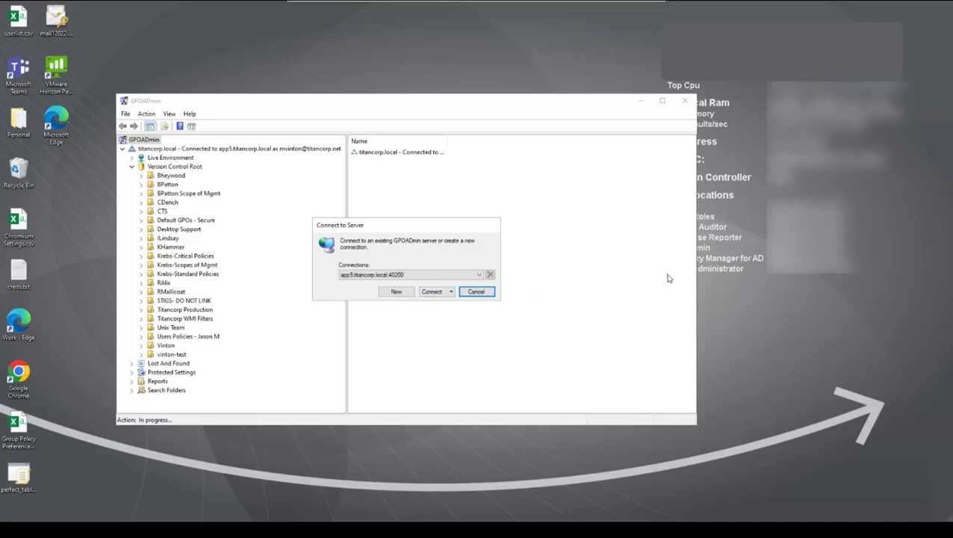
{"action": "left_click", "coordinate": [451, 291]}
{"action": "left_click", "coordinate": [452, 300]}
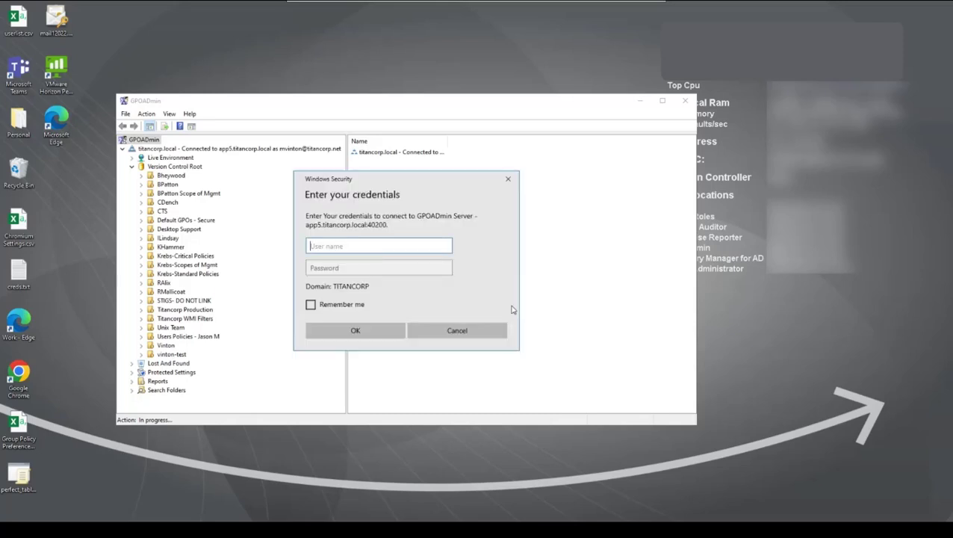
{"action": "key", "text": "Tab"}
{"action": "type", "text": "•"}
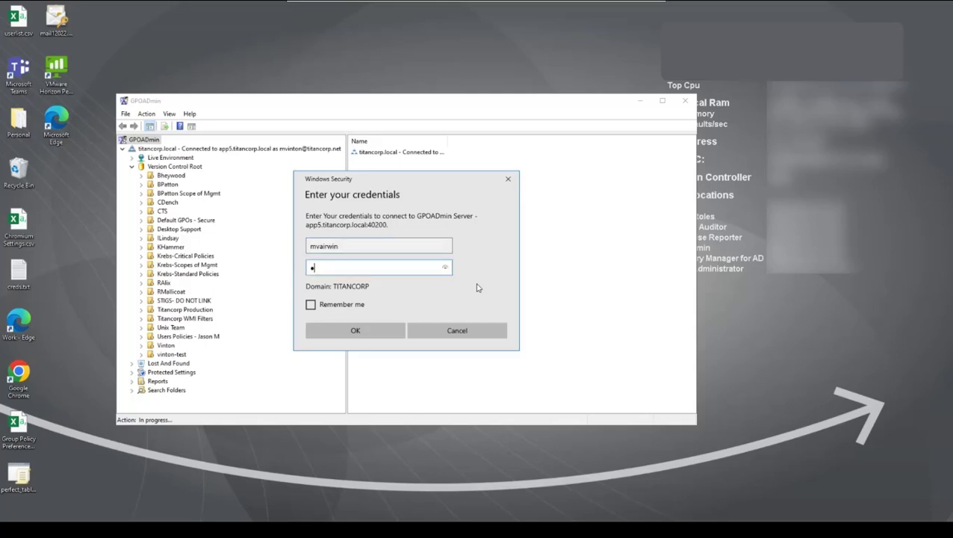
{"action": "type", "text": "•••••"}
{"action": "key", "text": "BackSpace"}
{"action": "key", "text": "BackSpace"}
{"action": "key", "text": "BackSpace"}
{"action": "key", "text": "BackSpace"}
{"action": "key", "text": "BackSpace"}
{"action": "key", "text": "BackSpace"}
{"action": "type", "text": "••••••••"}
{"action": "left_click", "coordinate": [355, 330]}
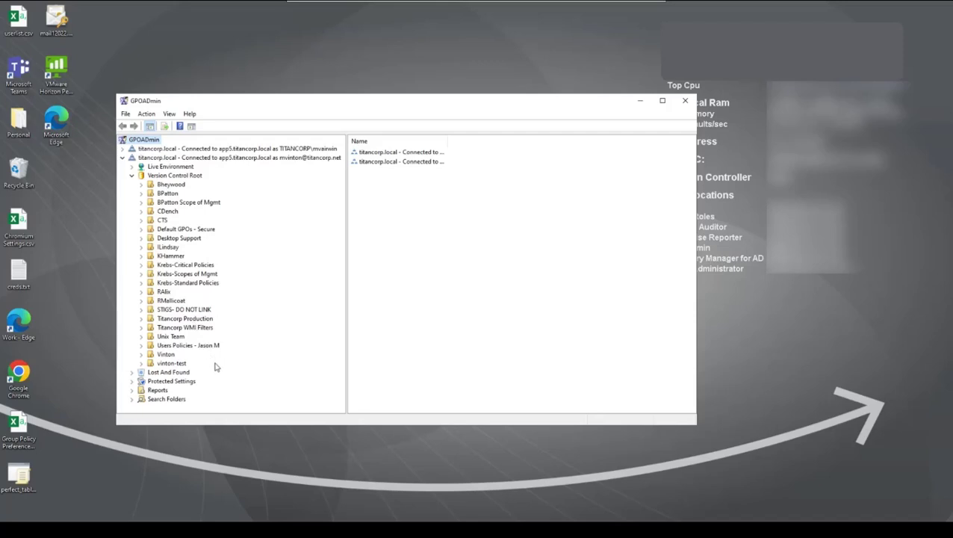
Collapse the original connection and expand the new connection's Version Control Root to show Unix Team, Vinton and vinton-test.
{"action": "left_click", "coordinate": [122, 159]}
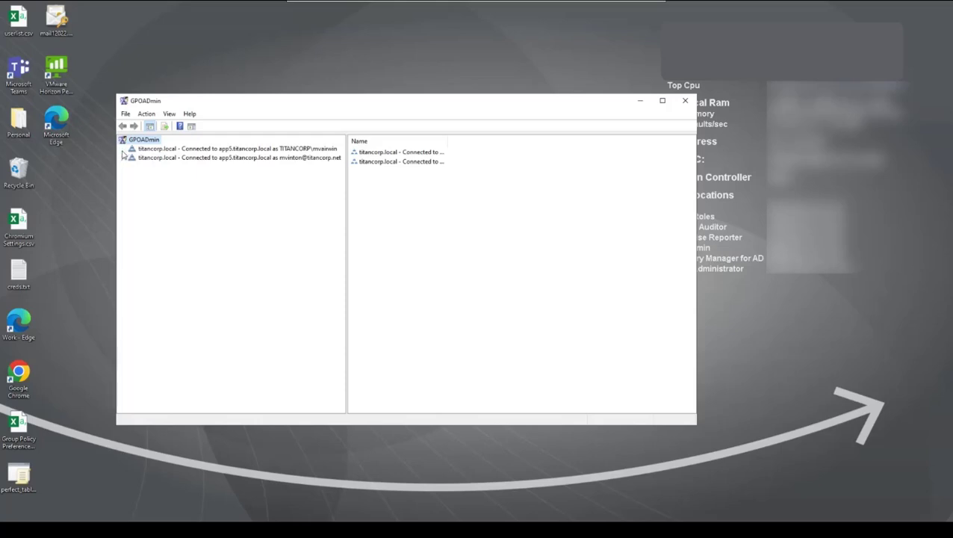
{"action": "left_click", "coordinate": [123, 149]}
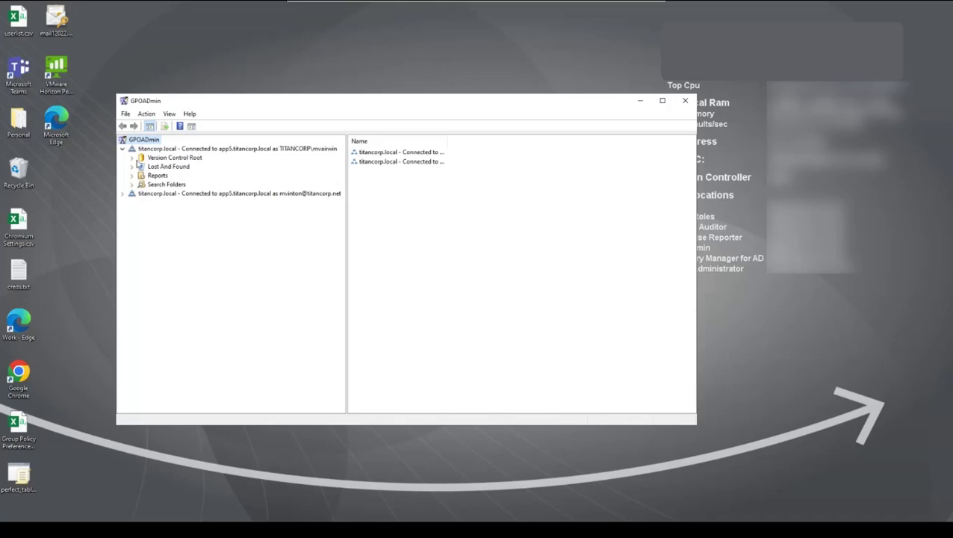
{"action": "left_click", "coordinate": [132, 157]}
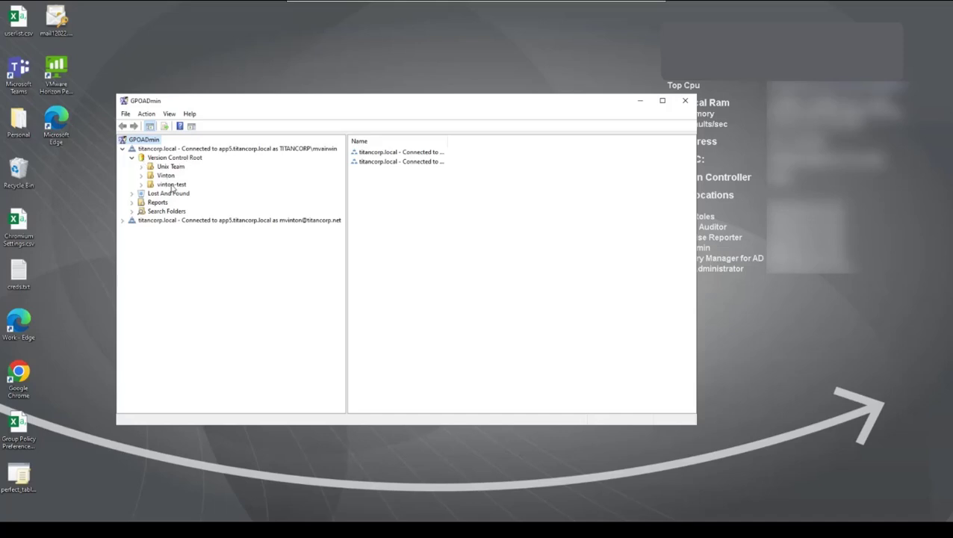
{"action": "left_click", "coordinate": [122, 221]}
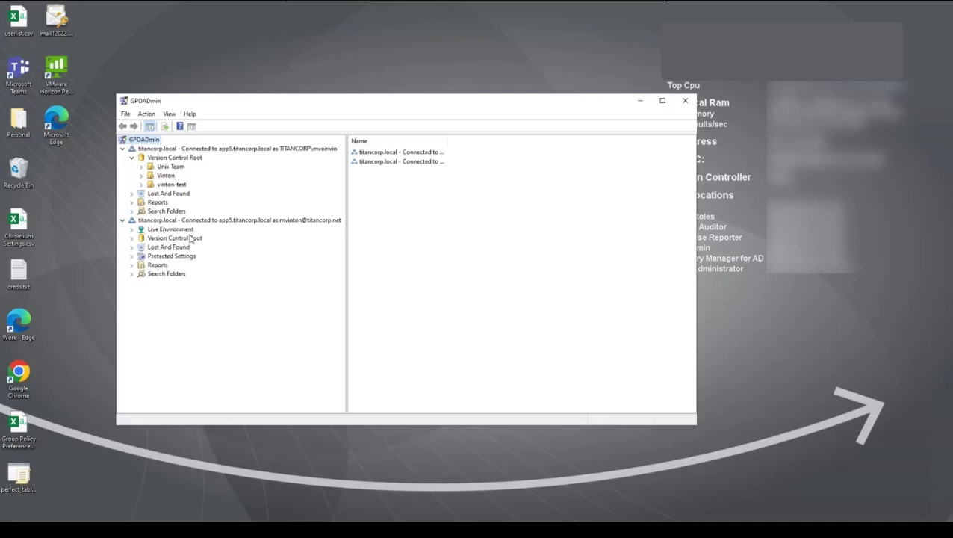
{"action": "left_click", "coordinate": [123, 220]}
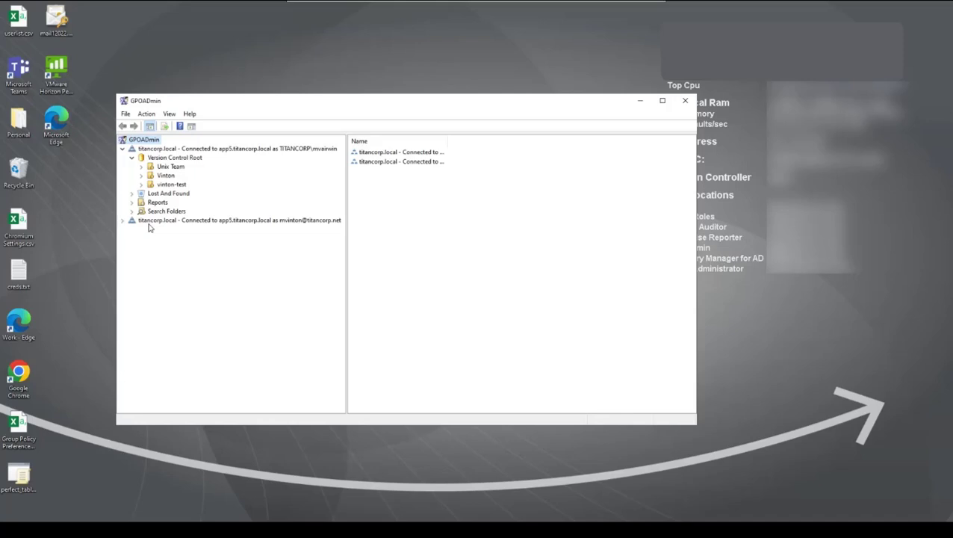
Check out MV Server GPO in the Vinton folder for editing with the comment 'Demo time'.
{"action": "left_click", "coordinate": [152, 175]}
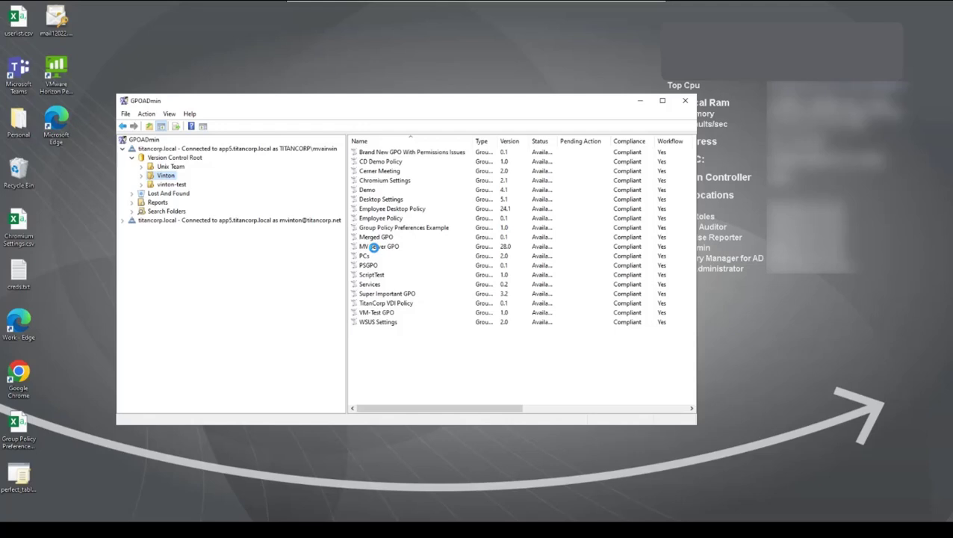
{"action": "right_click", "coordinate": [371, 247]}
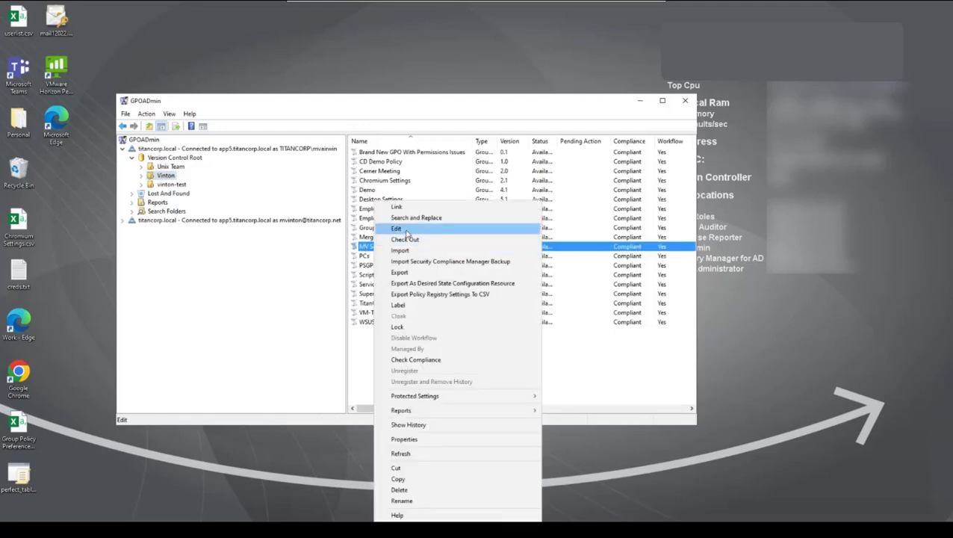
{"action": "left_click", "coordinate": [406, 231]}
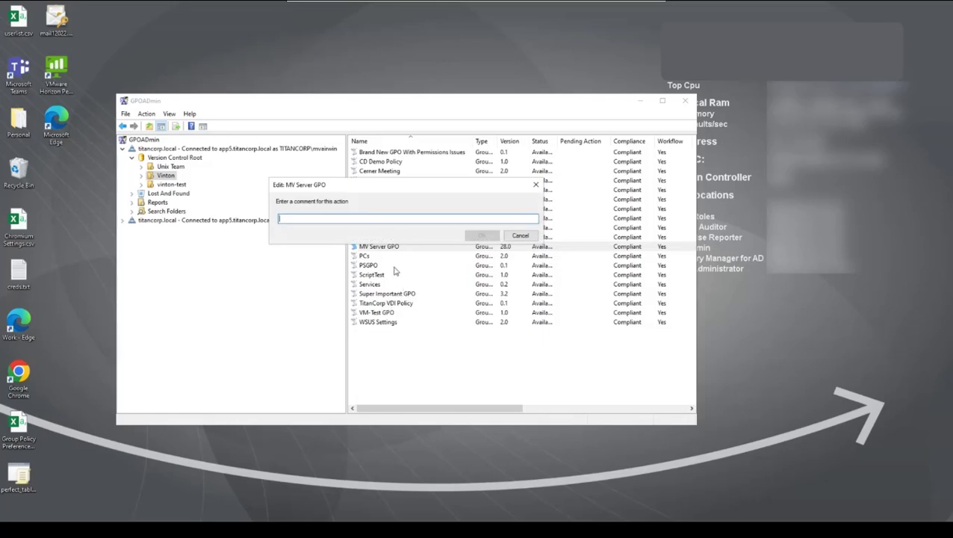
{"action": "type", "text": "Demo time!"}
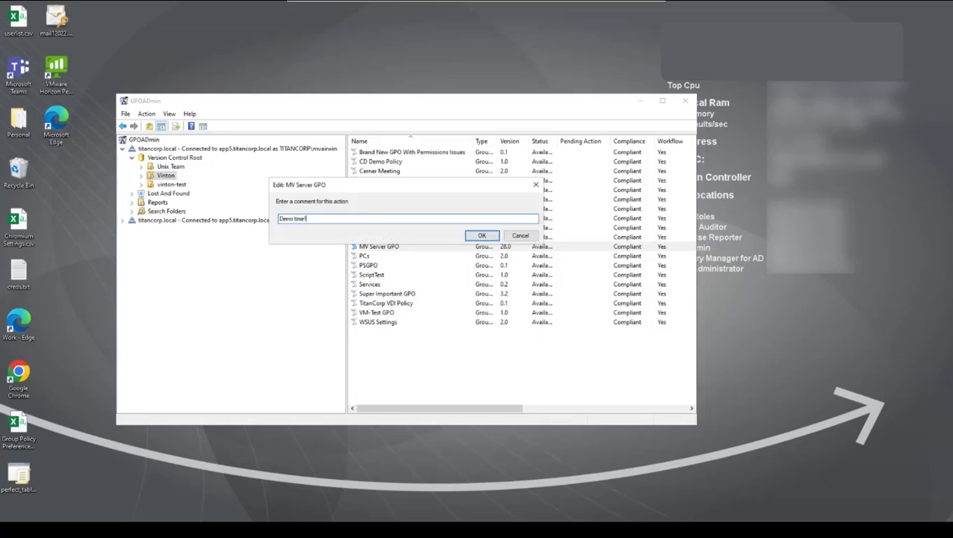
{"action": "key", "text": "Return"}
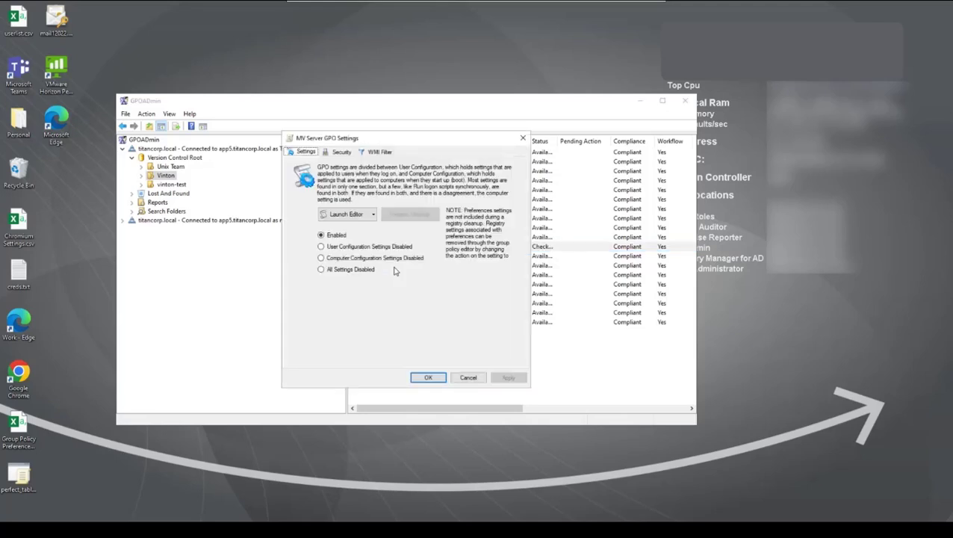
Review MV Server GPO's Security and WMI Filter tabs, then launch the editor on its working copy.
{"action": "left_click_drag", "start_coordinate": [416, 146], "coordinate": [241, 207]}
{"action": "left_click", "coordinate": [163, 216]}
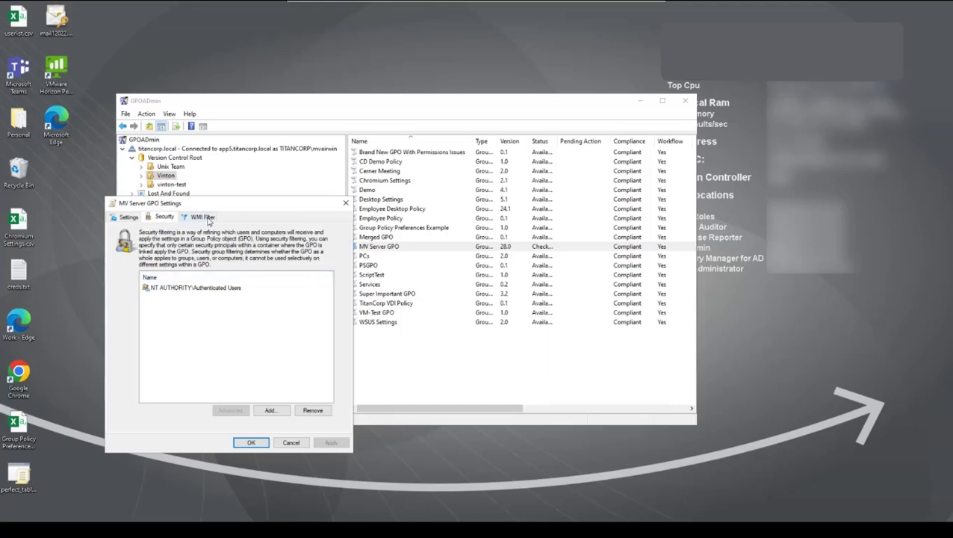
{"action": "left_click", "coordinate": [204, 219]}
{"action": "left_click", "coordinate": [167, 219]}
{"action": "left_click", "coordinate": [127, 218]}
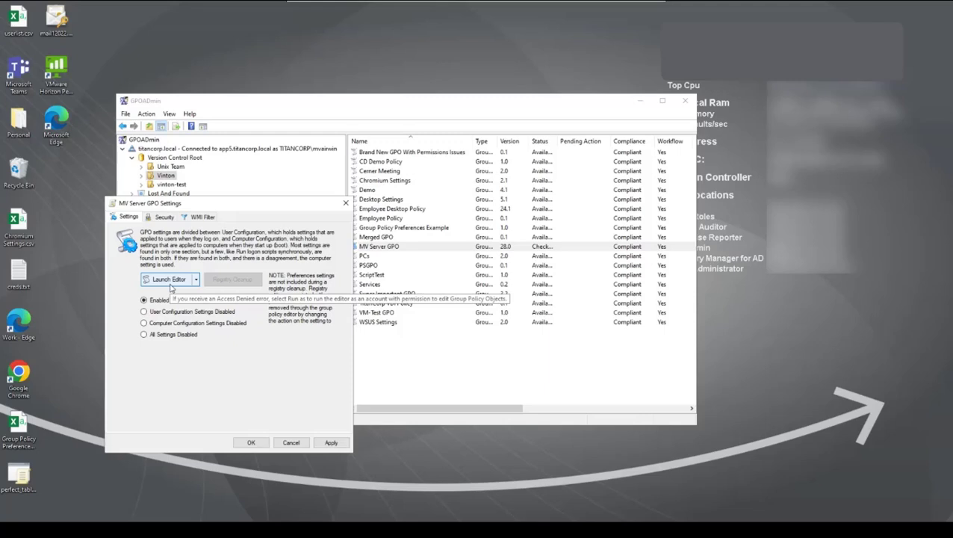
{"action": "left_click", "coordinate": [171, 281]}
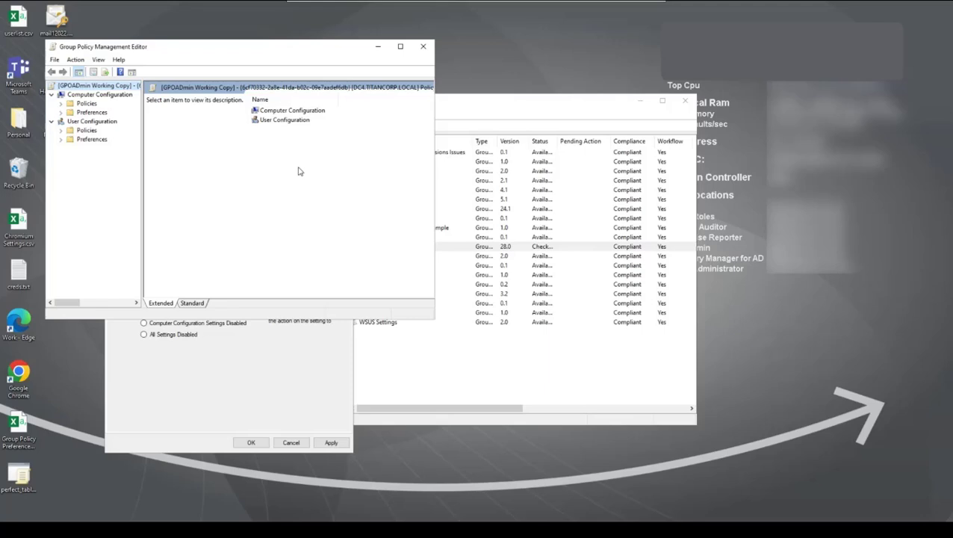
{"action": "left_click", "coordinate": [106, 86]}
List all 167 Group Policy Objects sorted by Modified date, newest first, and select the top working copy.
{"action": "left_click", "coordinate": [164, 516]}
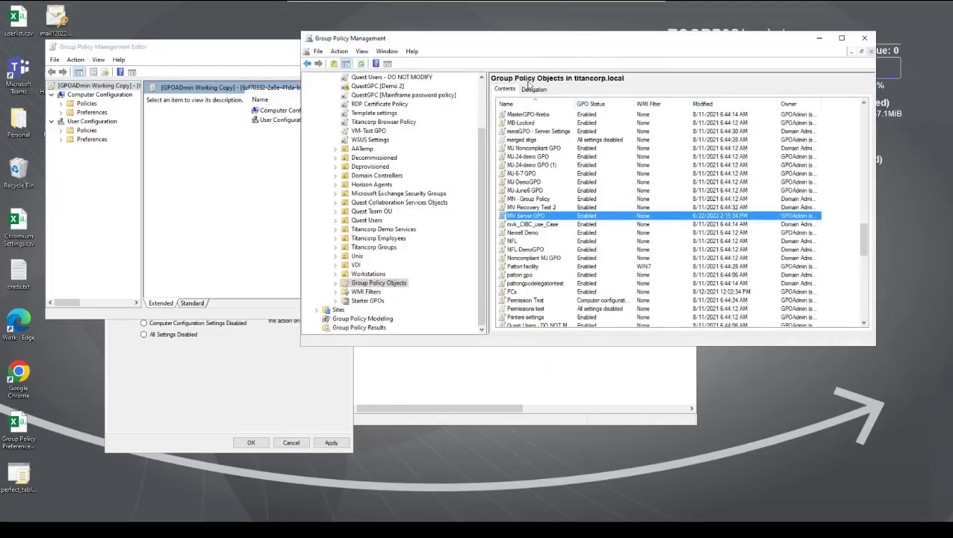
{"action": "left_click", "coordinate": [396, 282]}
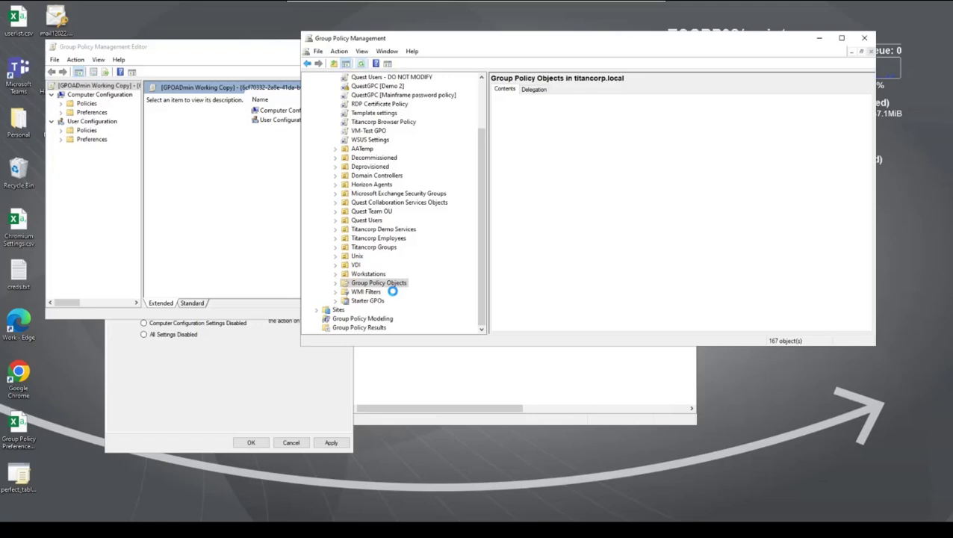
{"action": "left_click", "coordinate": [735, 106]}
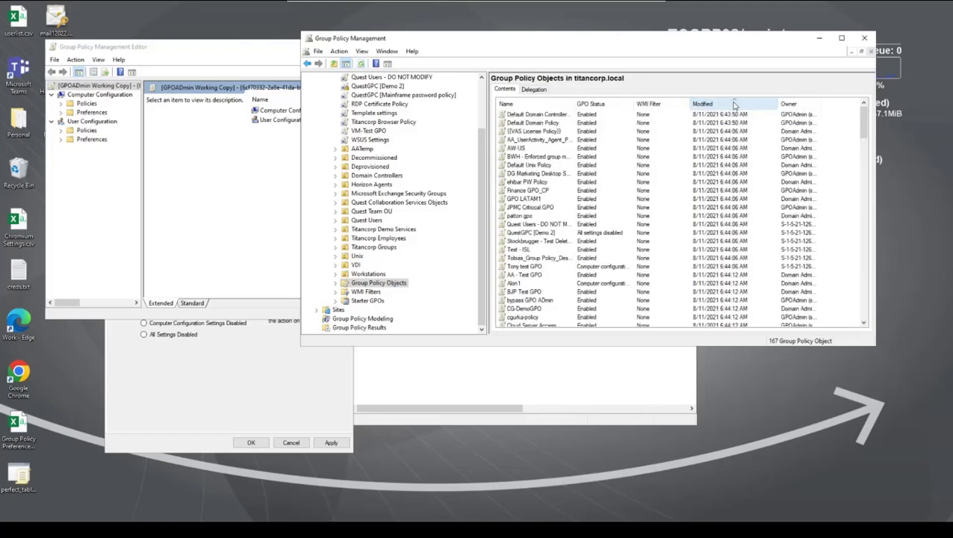
{"action": "left_click", "coordinate": [730, 106]}
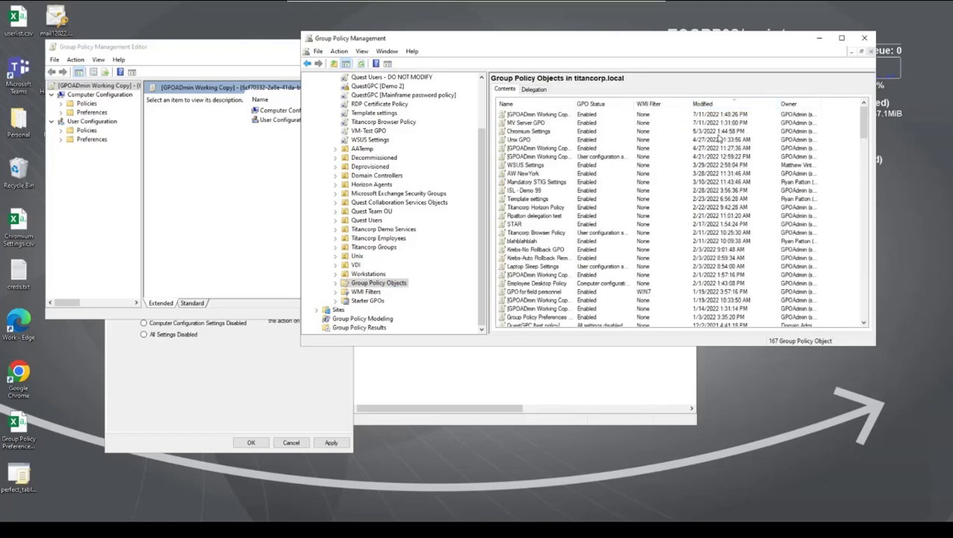
{"action": "left_click", "coordinate": [537, 115]}
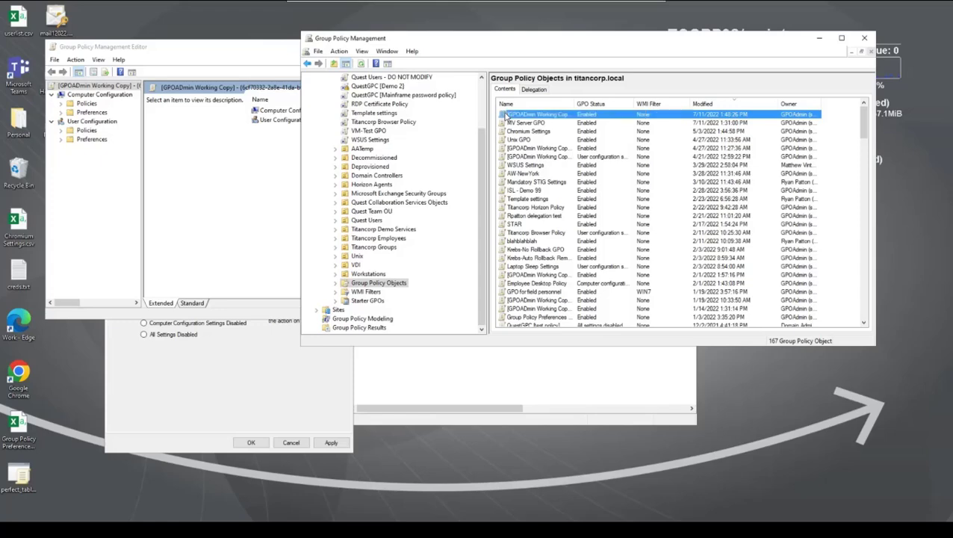
Check the GPOAdmin Working Copy's Delegation tab for the user with Edit settings, then return to its editor.
{"action": "double_click", "coordinate": [507, 114]}
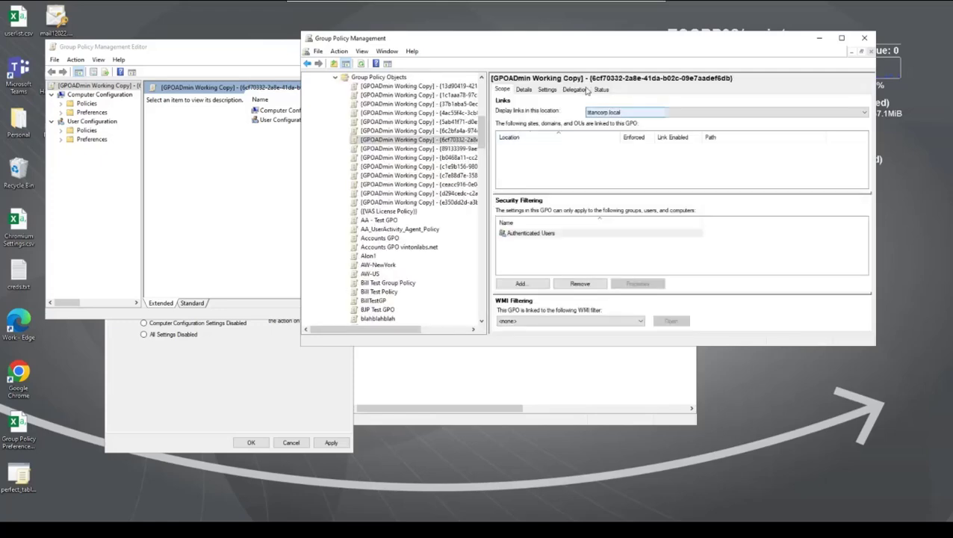
{"action": "left_click", "coordinate": [573, 90]}
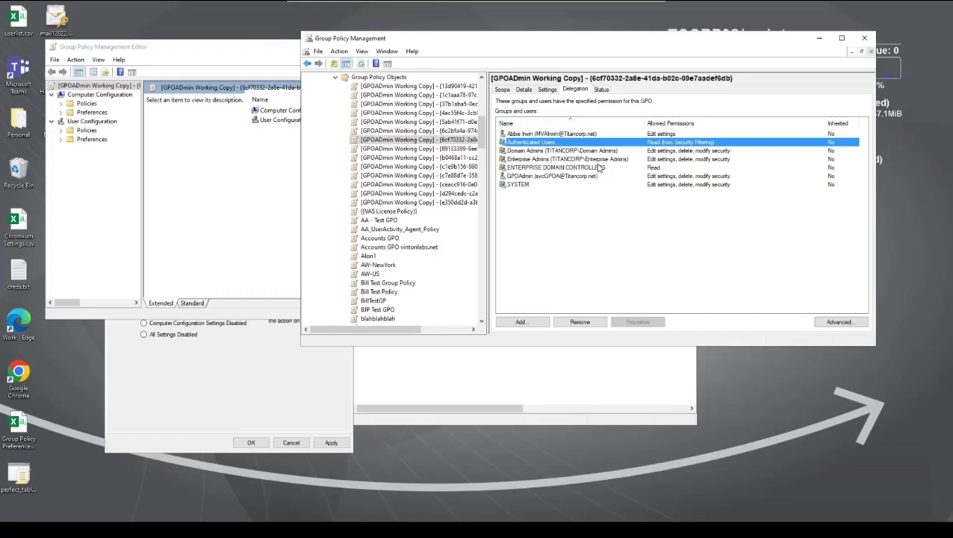
{"action": "left_click", "coordinate": [546, 135]}
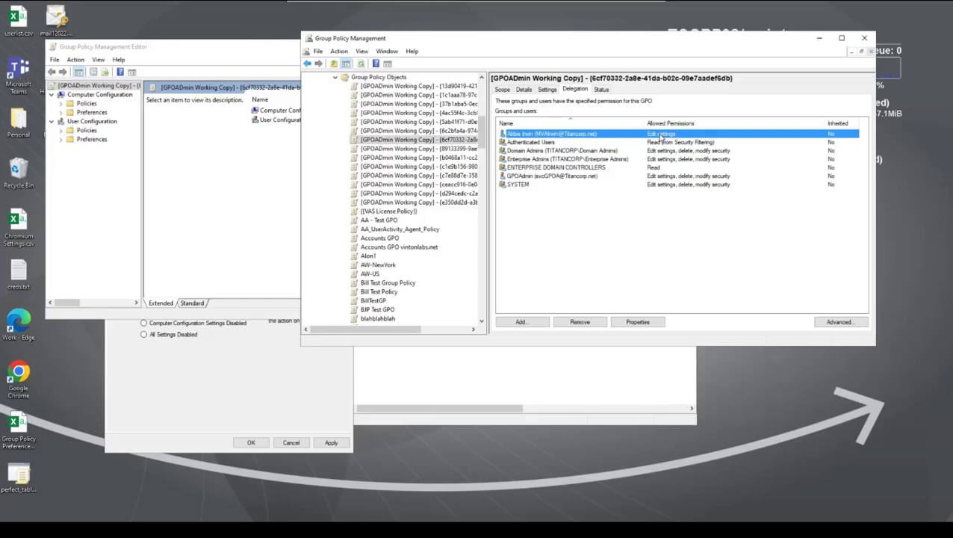
{"action": "left_click", "coordinate": [233, 50]}
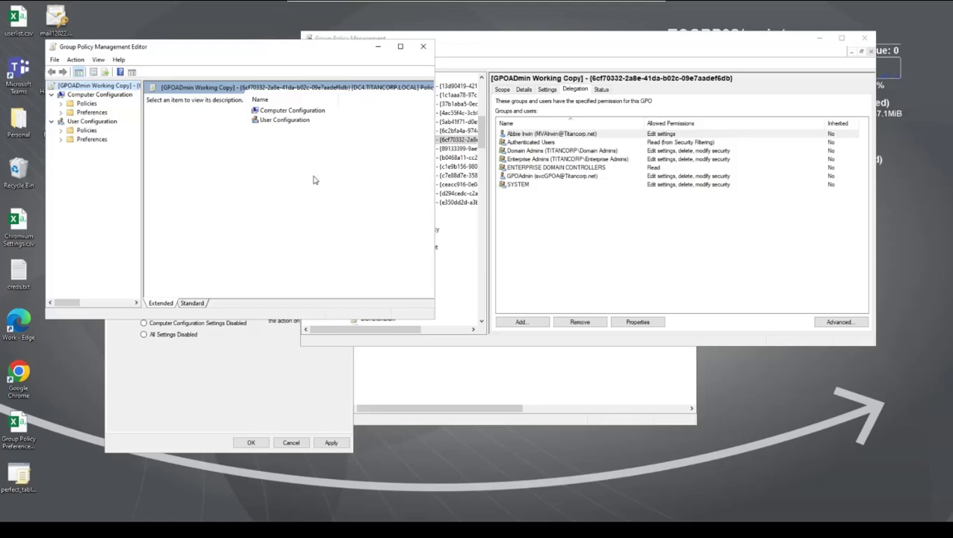
Set Add non-default Accelerators to Disabled under Computer Configuration's Administrative Templates All Settings.
{"action": "left_click", "coordinate": [61, 104]}
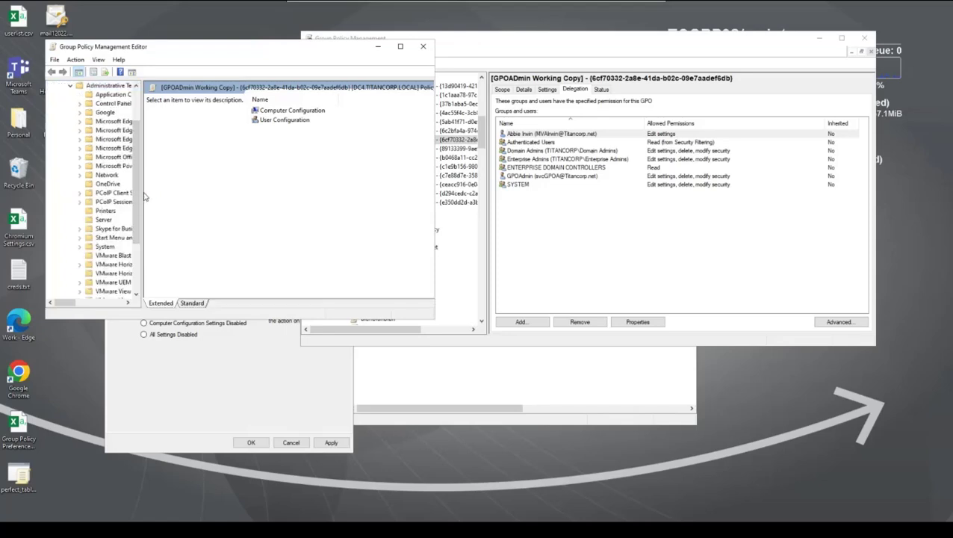
{"action": "left_click_drag", "start_coordinate": [142, 191], "coordinate": [156, 191]}
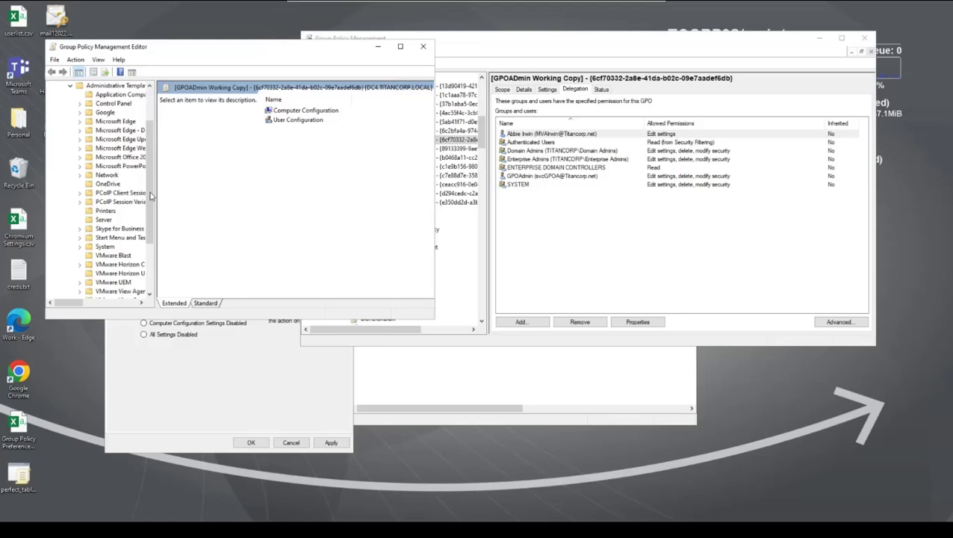
{"action": "scroll", "coordinate": [106, 272], "scroll_direction": "down", "scroll_amount": 2}
{"action": "left_click", "coordinate": [109, 274]}
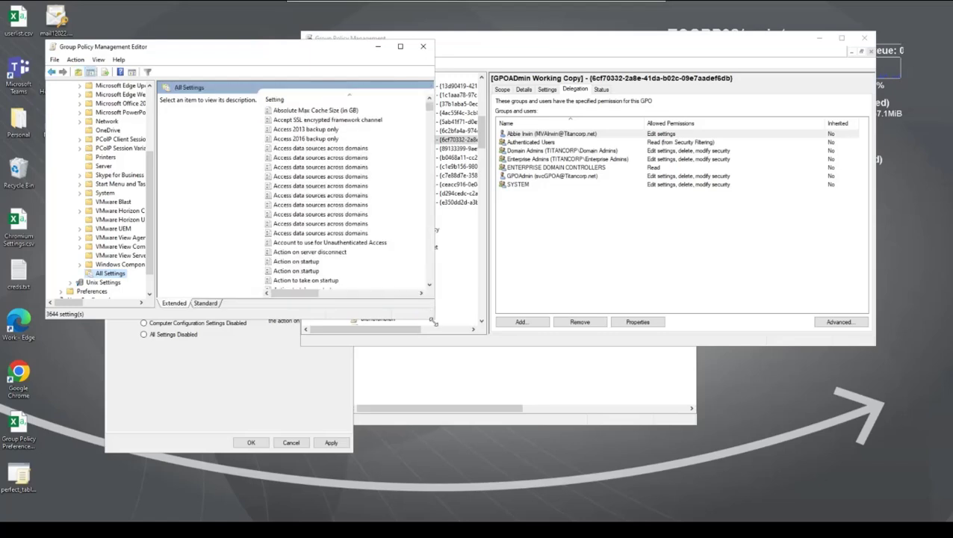
{"action": "left_click_drag", "start_coordinate": [431, 320], "coordinate": [616, 378]}
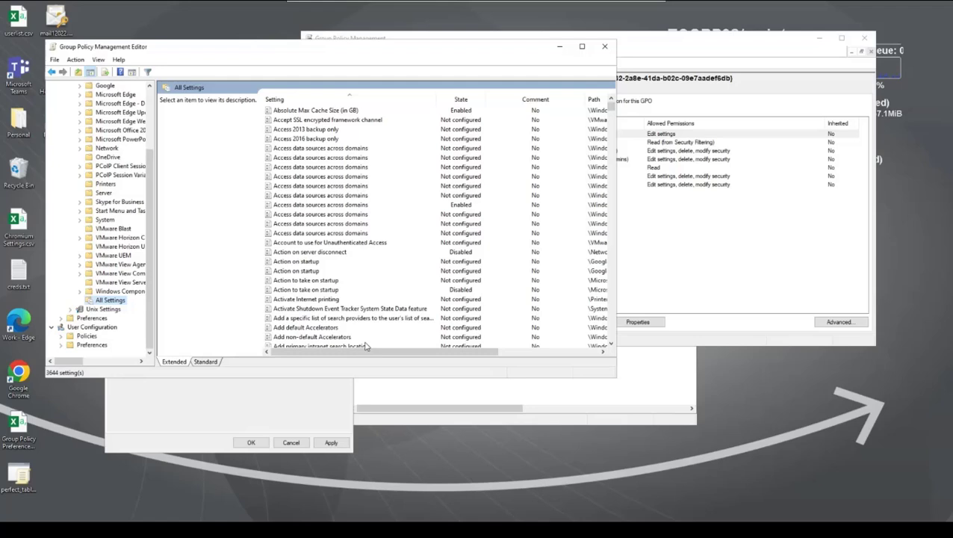
{"action": "double_click", "coordinate": [304, 336]}
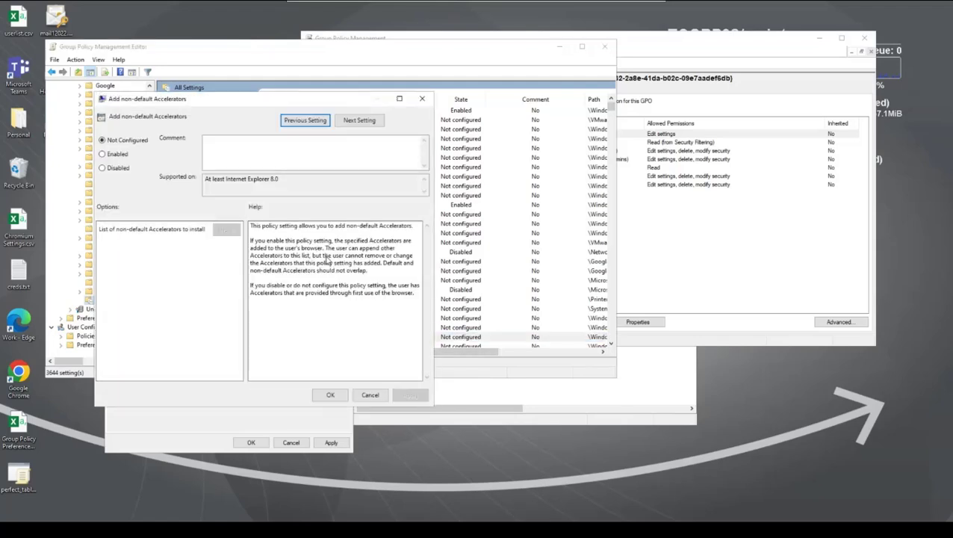
{"action": "left_click", "coordinate": [102, 168]}
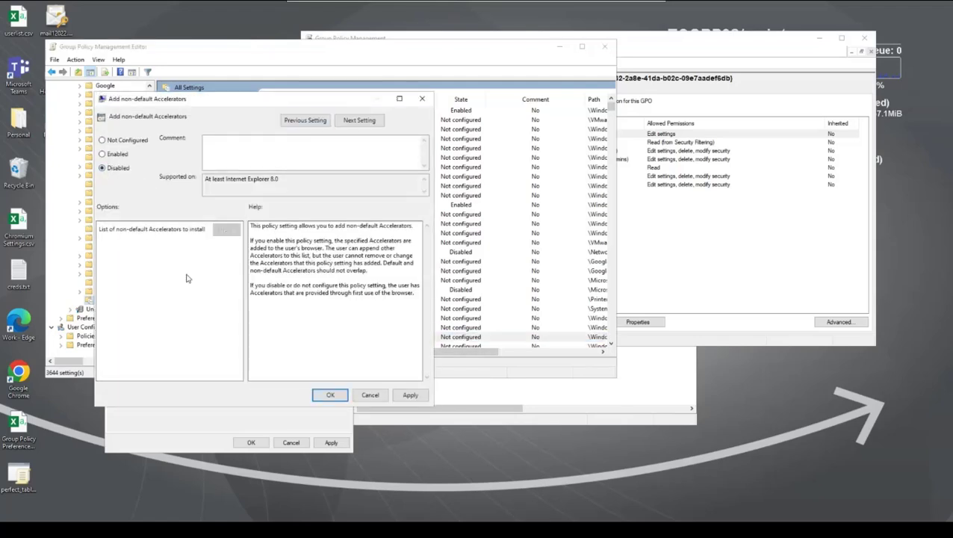
{"action": "left_click", "coordinate": [347, 396]}
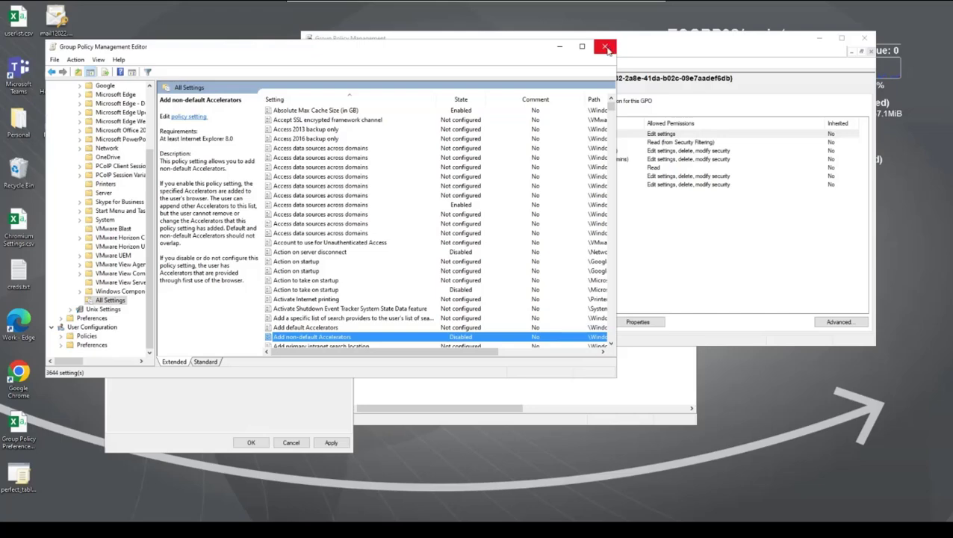
Close the policy editor, accept the MV Server GPO Settings, and widen the Status column to show Checked Out 28.0.
{"action": "left_click", "coordinate": [606, 47]}
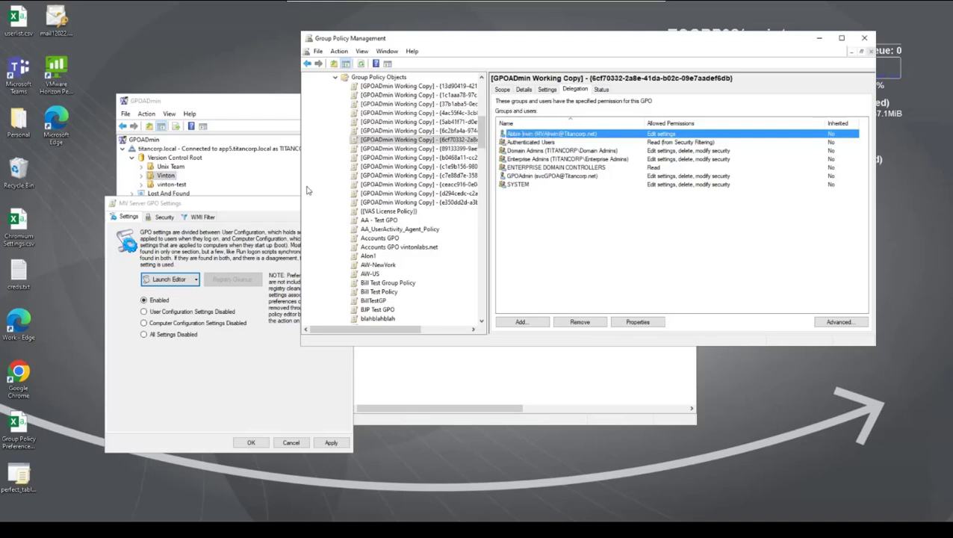
{"action": "left_click", "coordinate": [262, 212]}
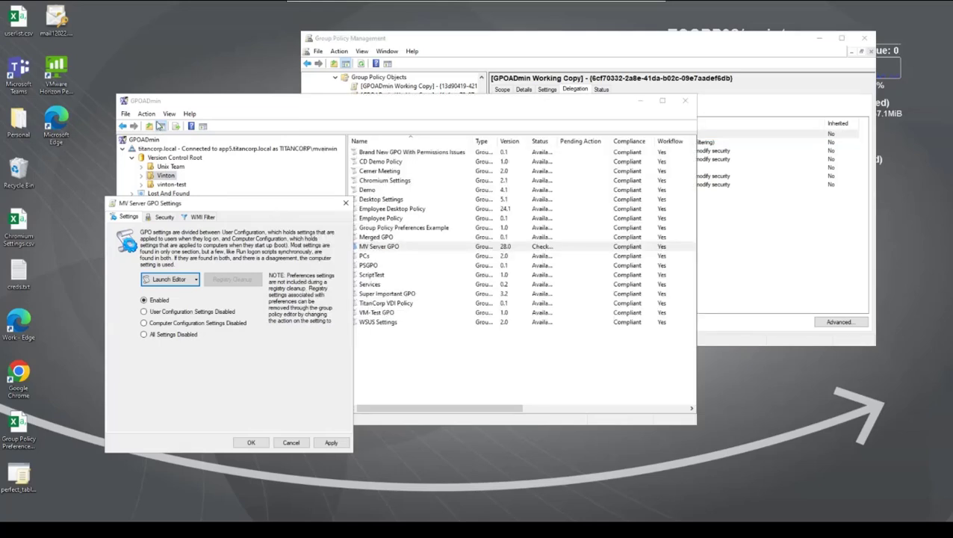
{"action": "left_click", "coordinate": [251, 443]}
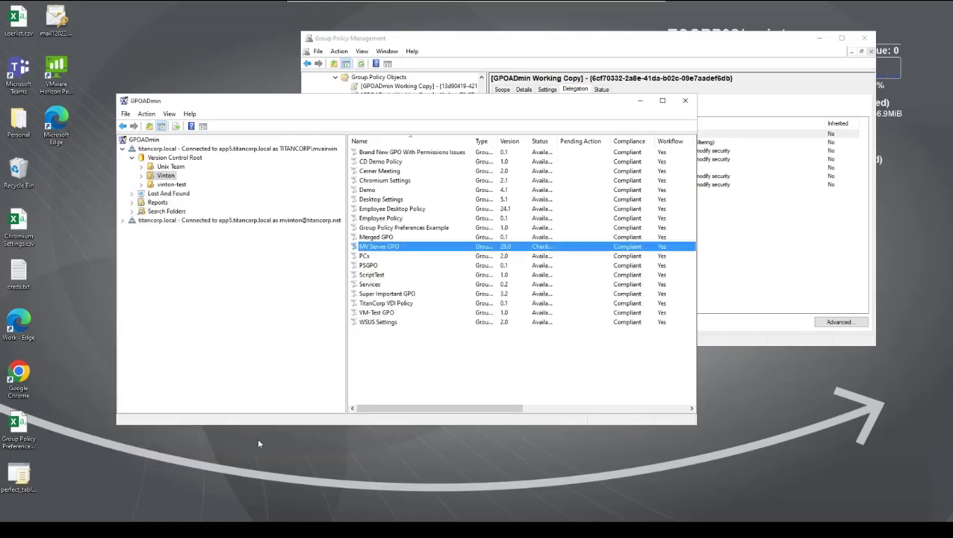
{"action": "left_click_drag", "start_coordinate": [557, 140], "coordinate": [587, 140]}
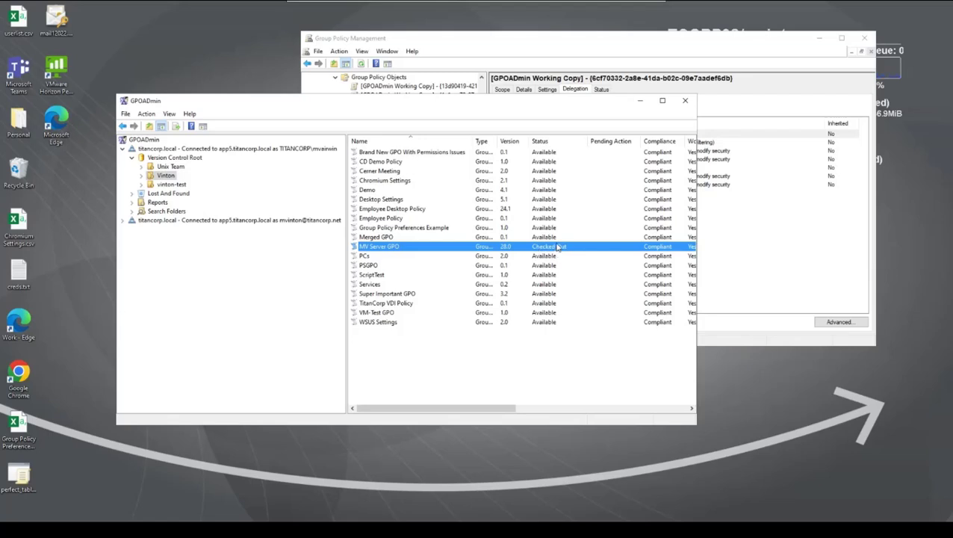
Check in the edited MV Server GPO, accepting the comment, so it returns to Available at version 28.1.
{"action": "right_click", "coordinate": [377, 251]}
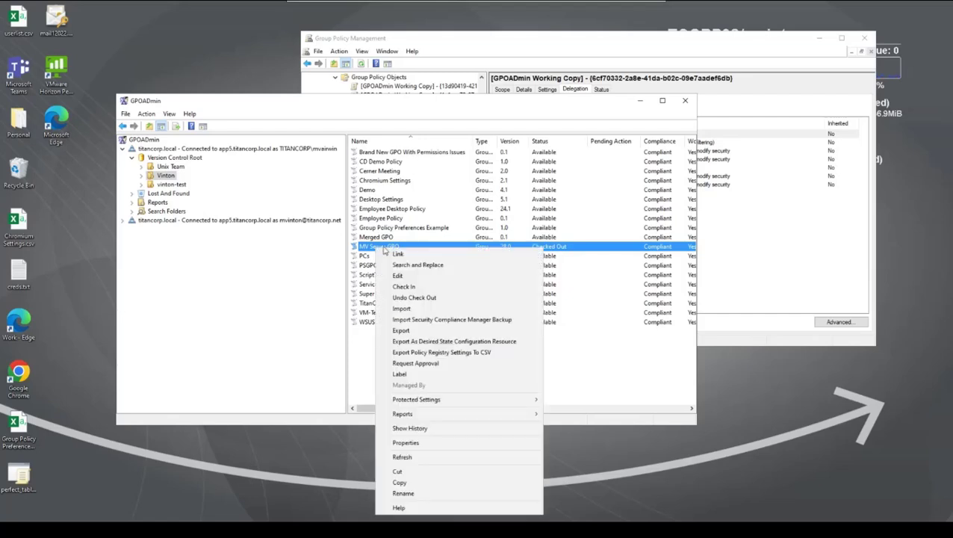
{"action": "left_click", "coordinate": [429, 289]}
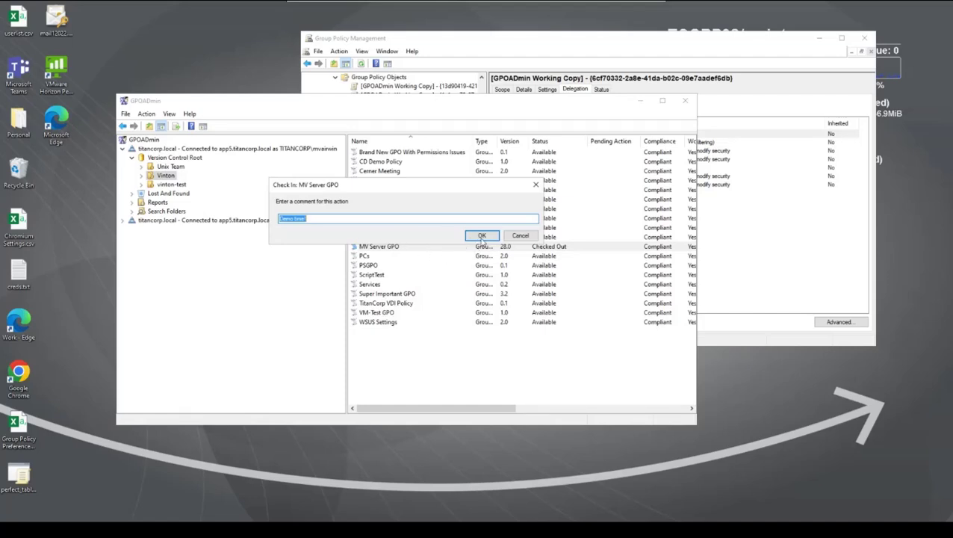
{"action": "left_click", "coordinate": [482, 238]}
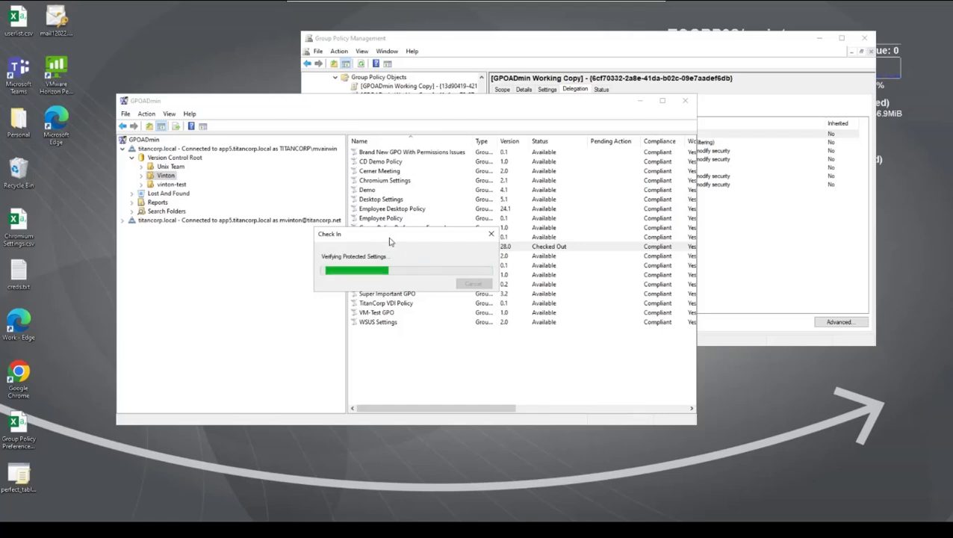
{"action": "left_click_drag", "start_coordinate": [389, 241], "coordinate": [311, 246]}
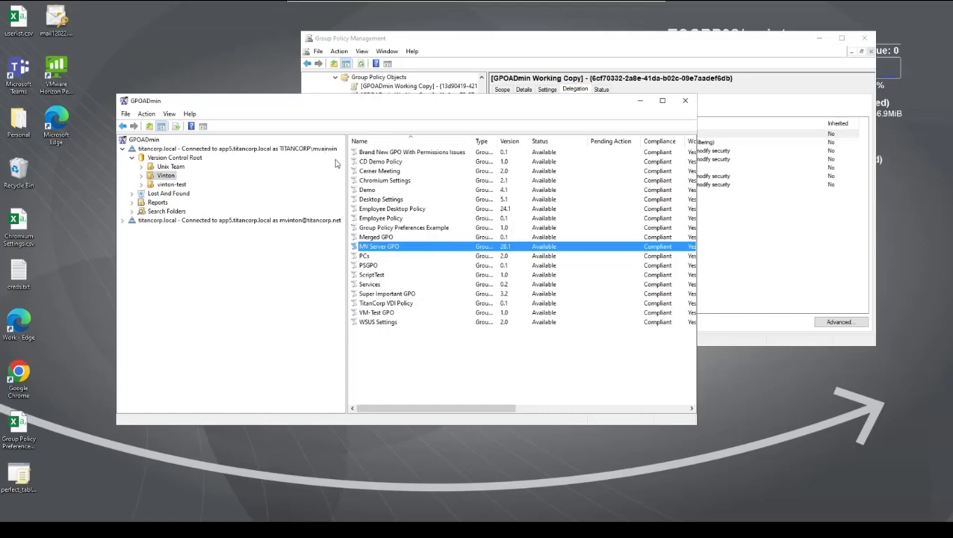
Submit an approval request for the MV Server GPO changes with the comment 'Demo time!'.
{"action": "right_click", "coordinate": [393, 254]}
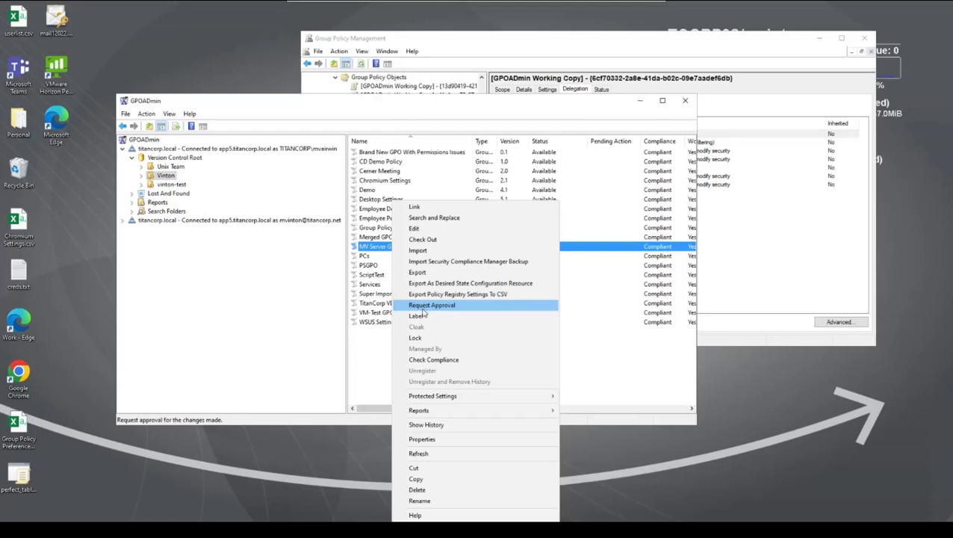
{"action": "left_click", "coordinate": [431, 307]}
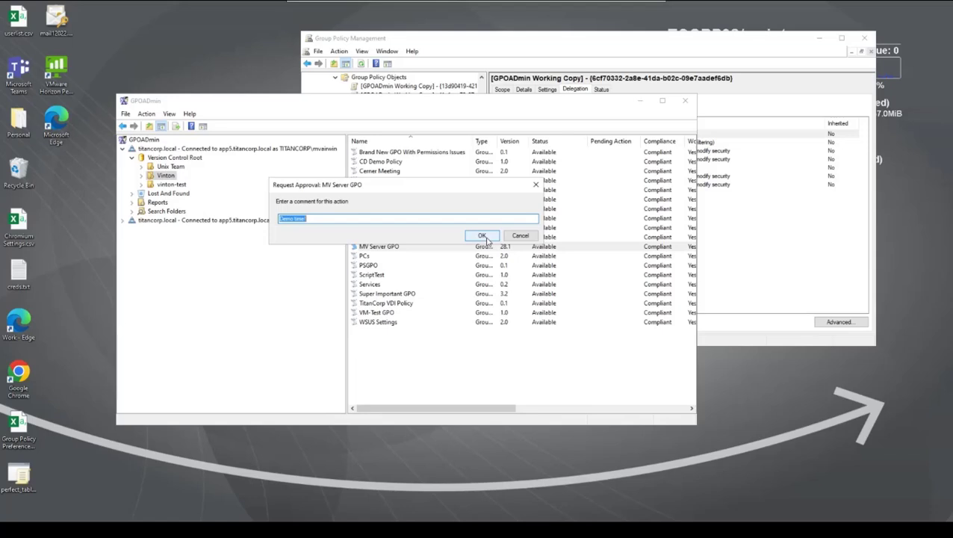
{"action": "left_click", "coordinate": [483, 236]}
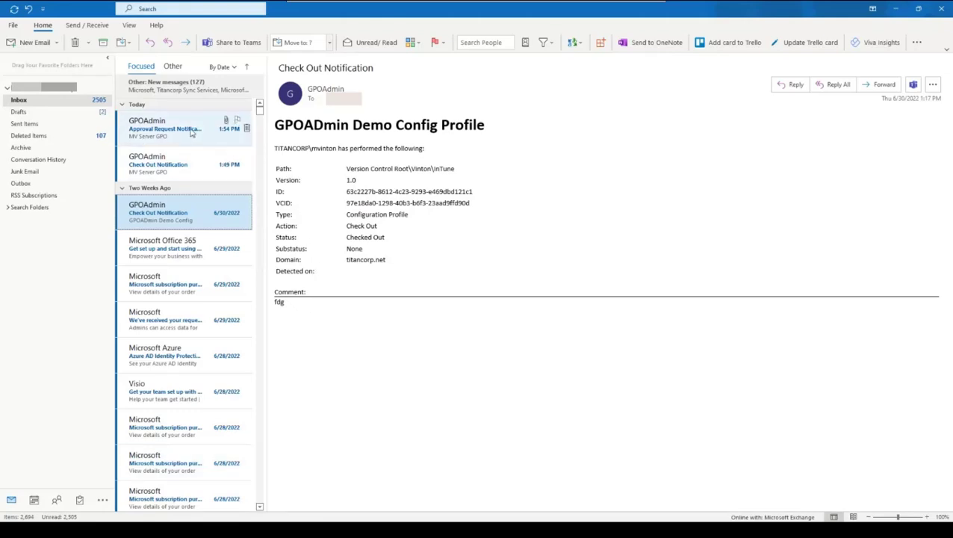
Open the top Approval Request Notification for MV Server GPO to view its Settings and Difference reports.
{"action": "left_click", "coordinate": [191, 131]}
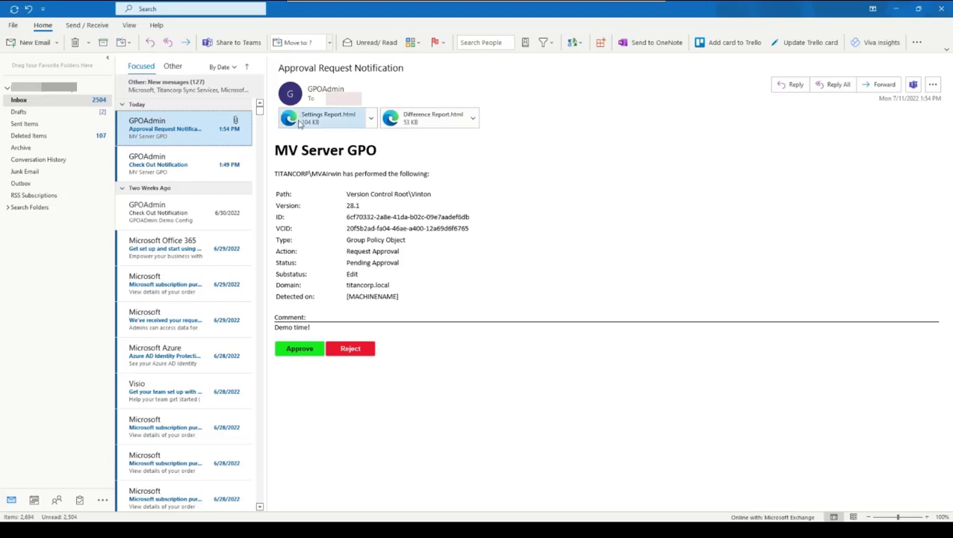
{"action": "double_click", "coordinate": [423, 128]}
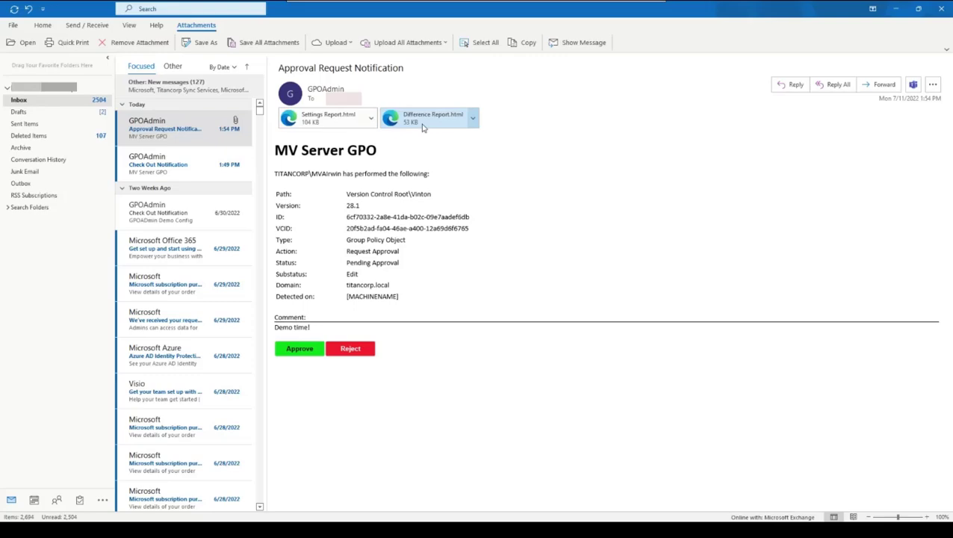
{"action": "left_click", "coordinate": [440, 291]}
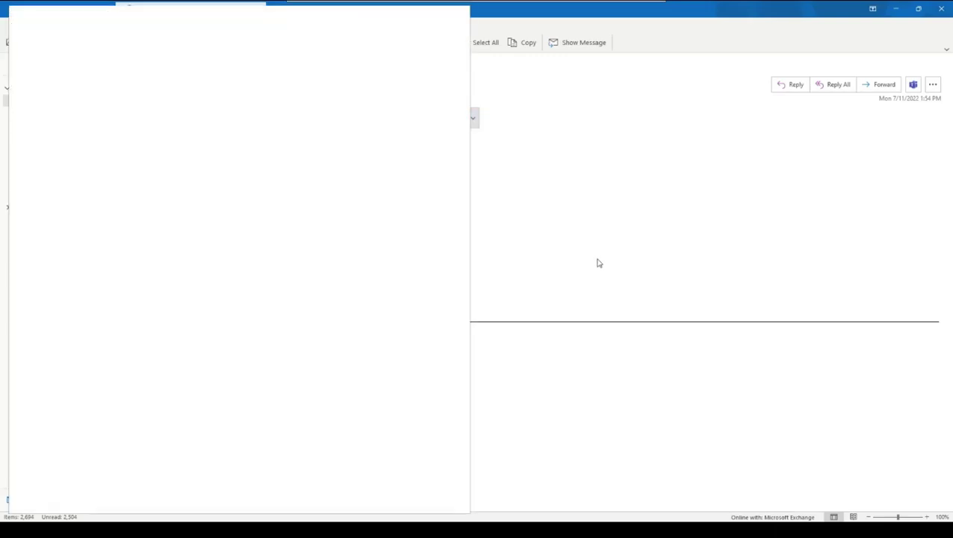
{"action": "left_click_drag", "start_coordinate": [461, 134], "coordinate": [467, 499]}
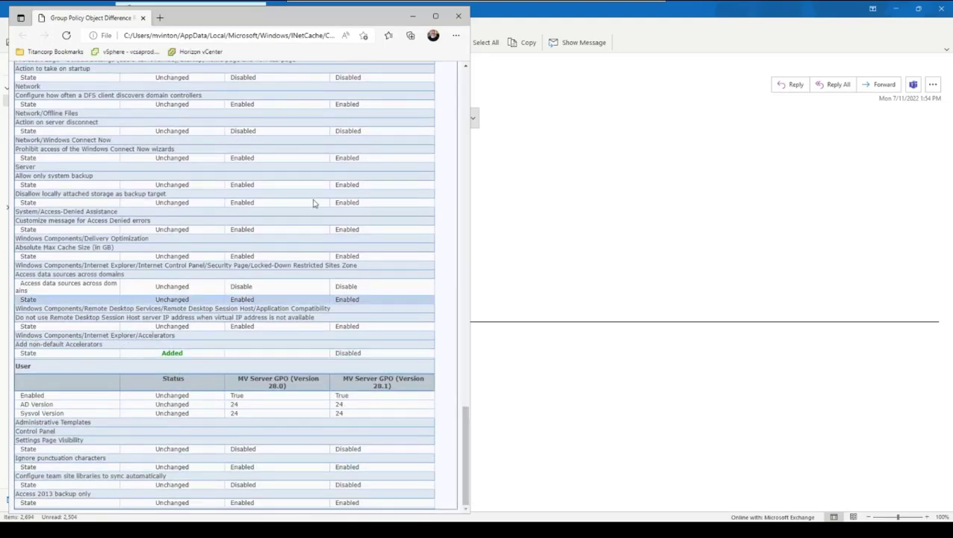
{"action": "left_click", "coordinate": [458, 18]}
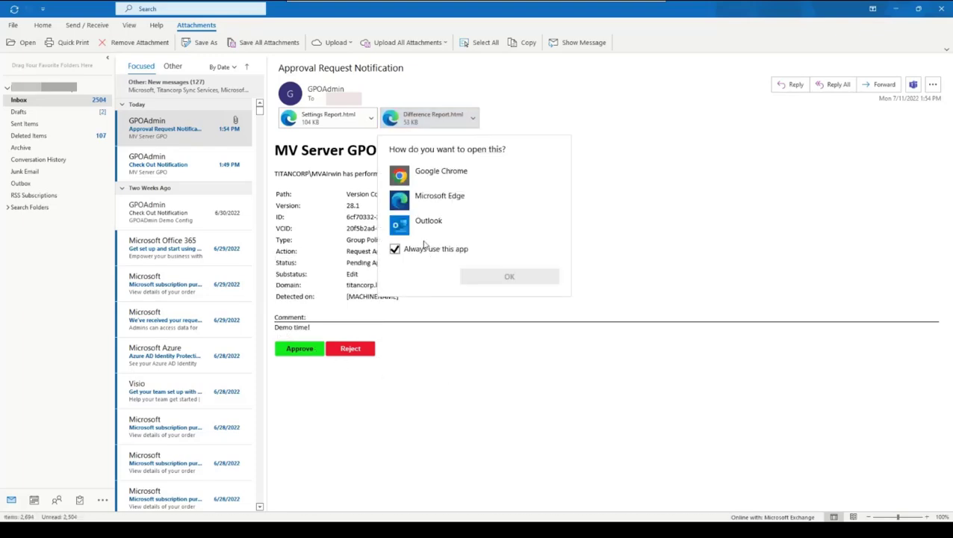
Send an Outlook approval reply for MV Server GPO with the comment 'This looks great!'.
{"action": "left_click", "coordinate": [419, 224]}
{"action": "left_click", "coordinate": [507, 278]}
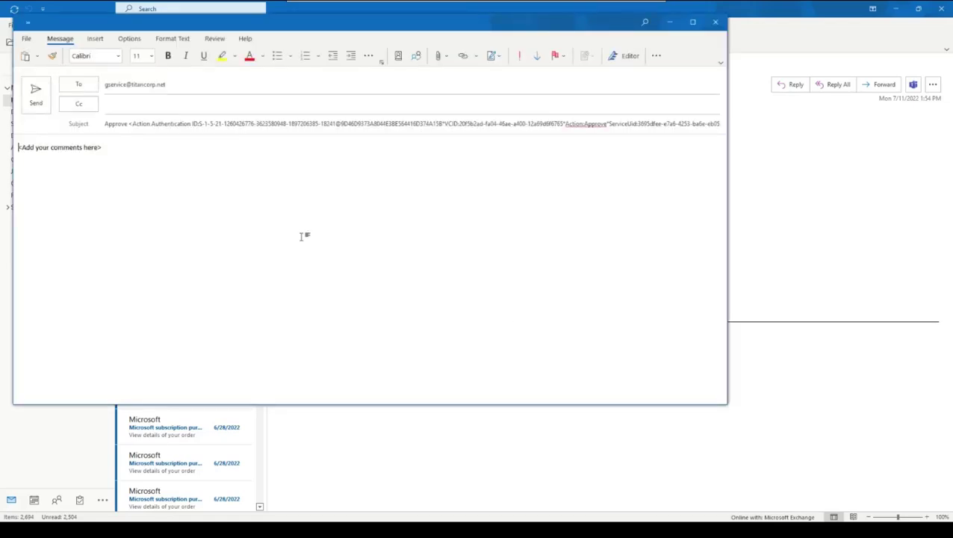
{"action": "type", "text": "This "}
{"action": "type", "text": "looks great"}
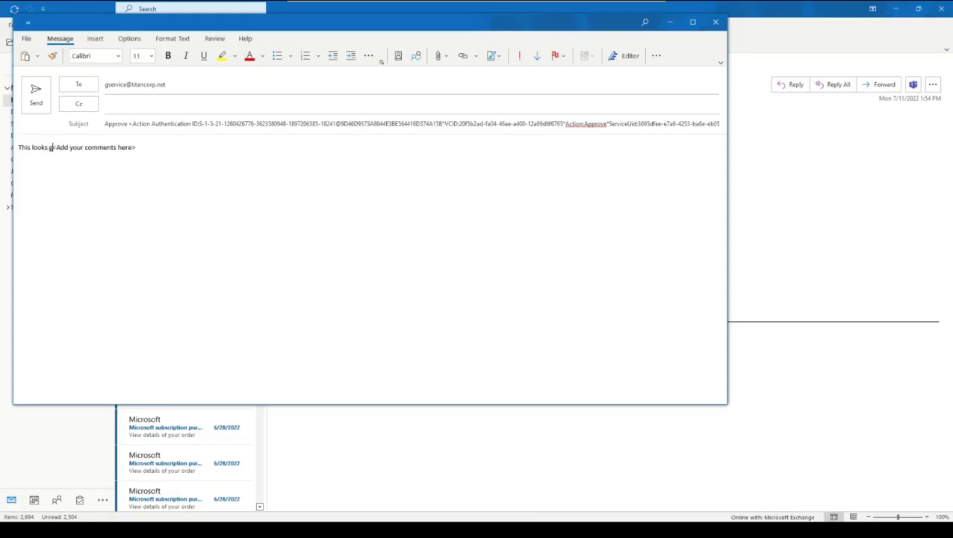
{"action": "type", "text": "!"}
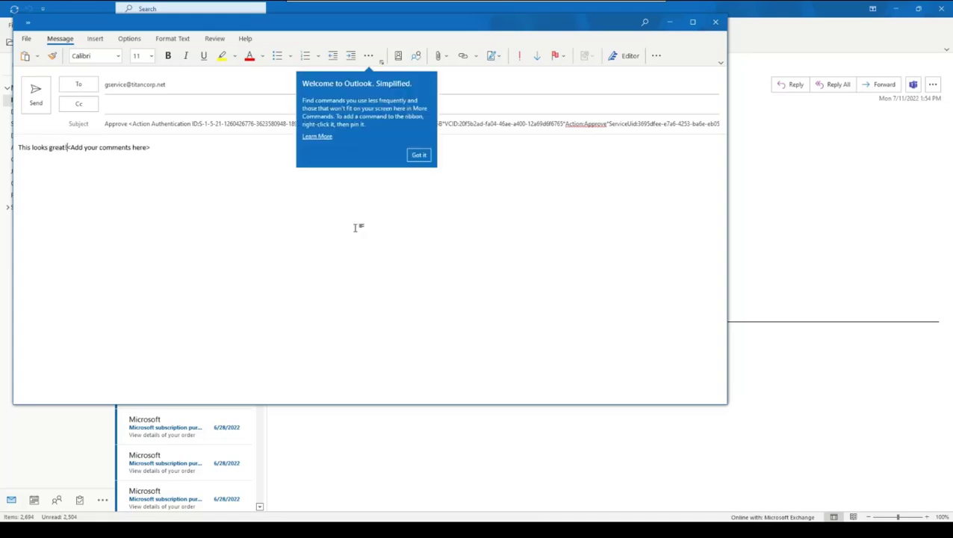
{"action": "left_click", "coordinate": [419, 155]}
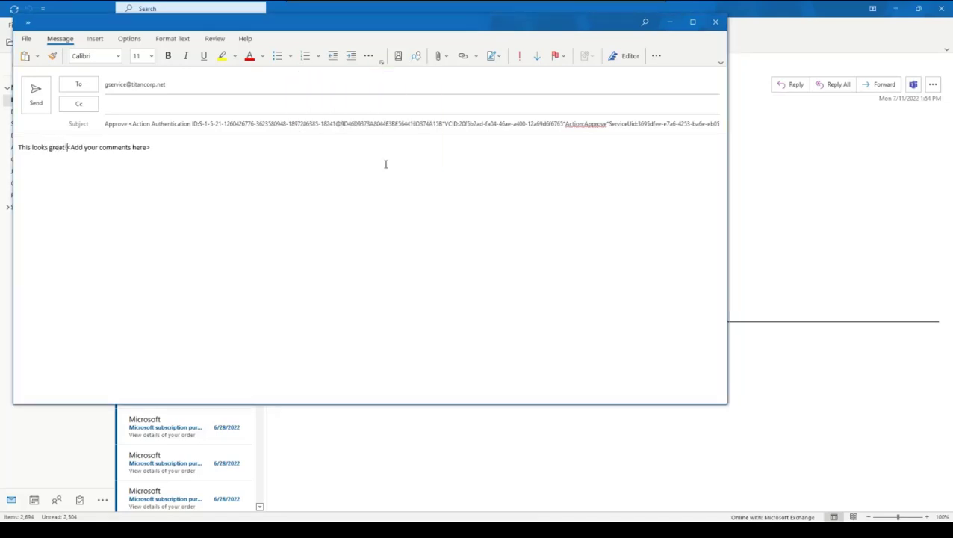
{"action": "left_click", "coordinate": [36, 101]}
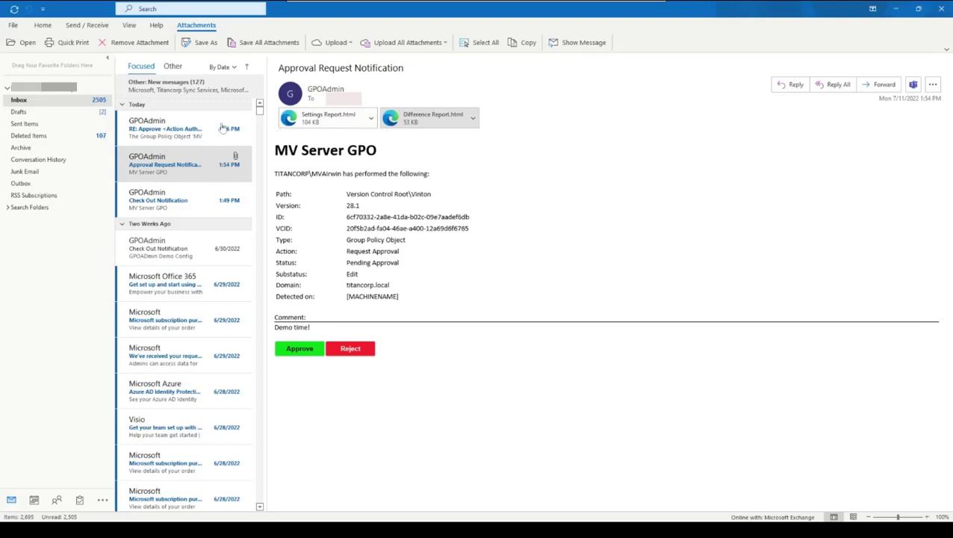
Read the 'RE: Approve' confirmation message, then minimize Outlook to return to GPOADmin.
{"action": "left_click", "coordinate": [170, 139]}
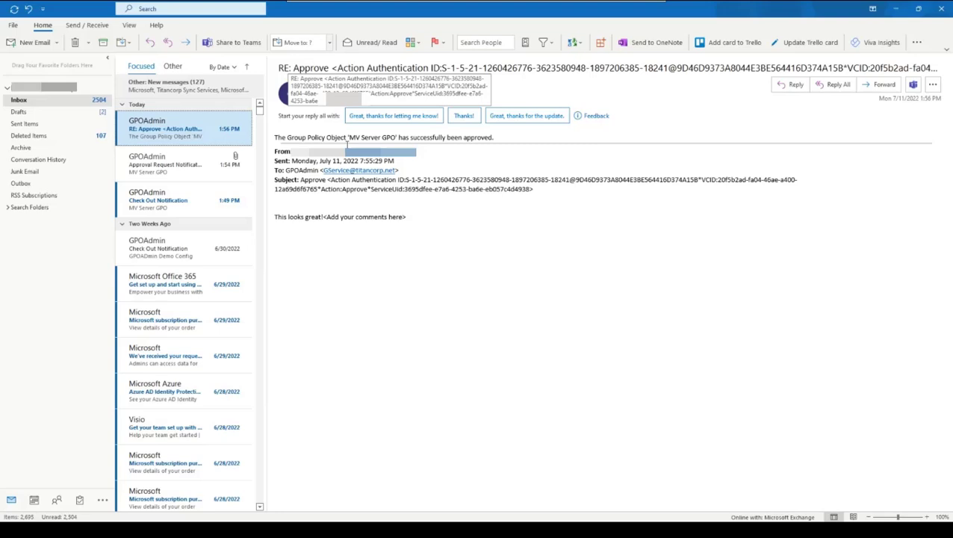
{"action": "left_click", "coordinate": [899, 10]}
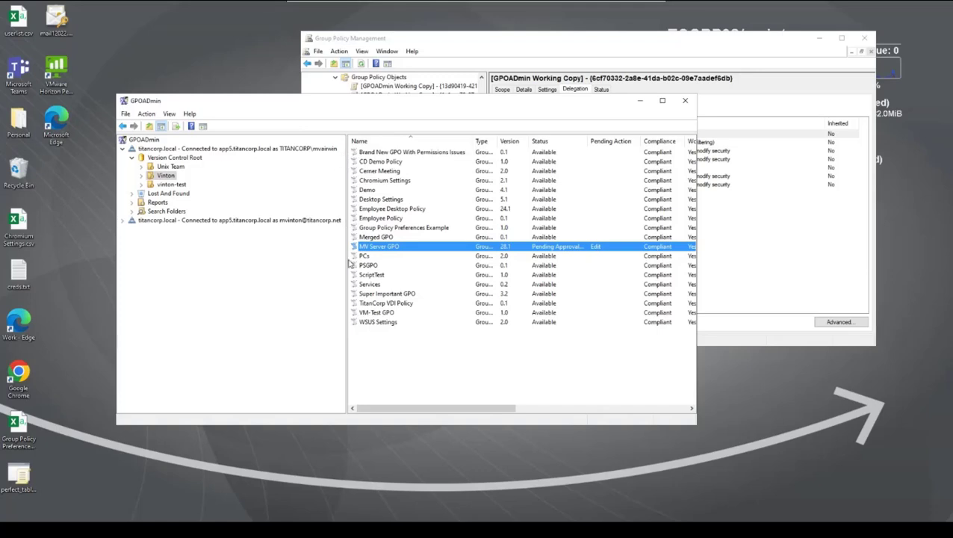
Refresh the GPO list and widen the Status column to read full statuses.
{"action": "right_click", "coordinate": [390, 349]}
{"action": "left_click", "coordinate": [419, 369]}
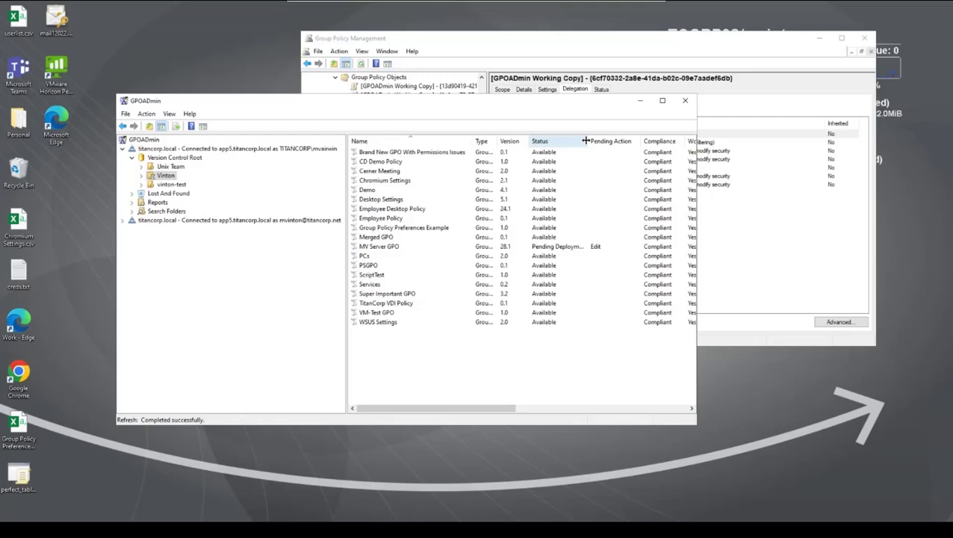
{"action": "left_click_drag", "start_coordinate": [587, 142], "coordinate": [605, 157]}
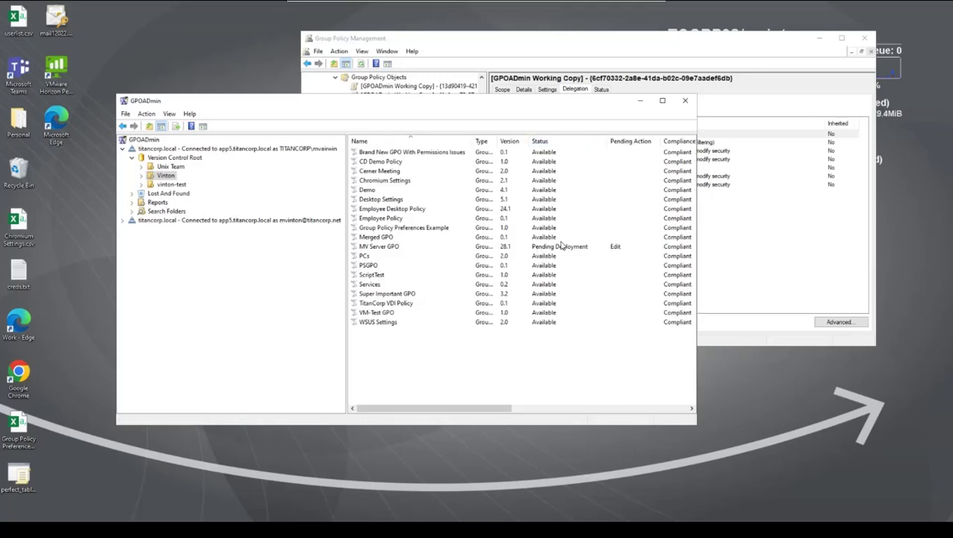
Deploy MV Server GPO immediately to Active Directory, bringing it to version 29.0.
{"action": "right_click", "coordinate": [396, 247]}
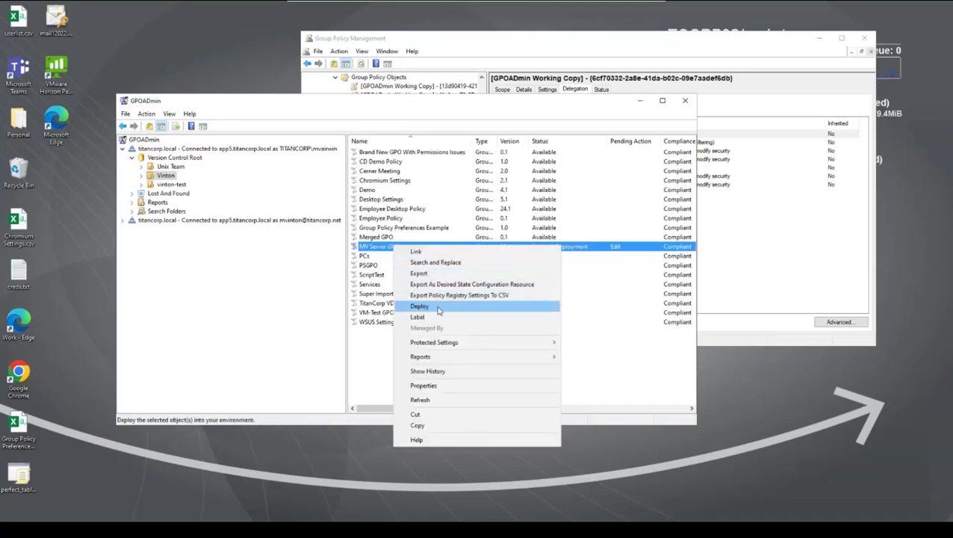
{"action": "left_click", "coordinate": [431, 308]}
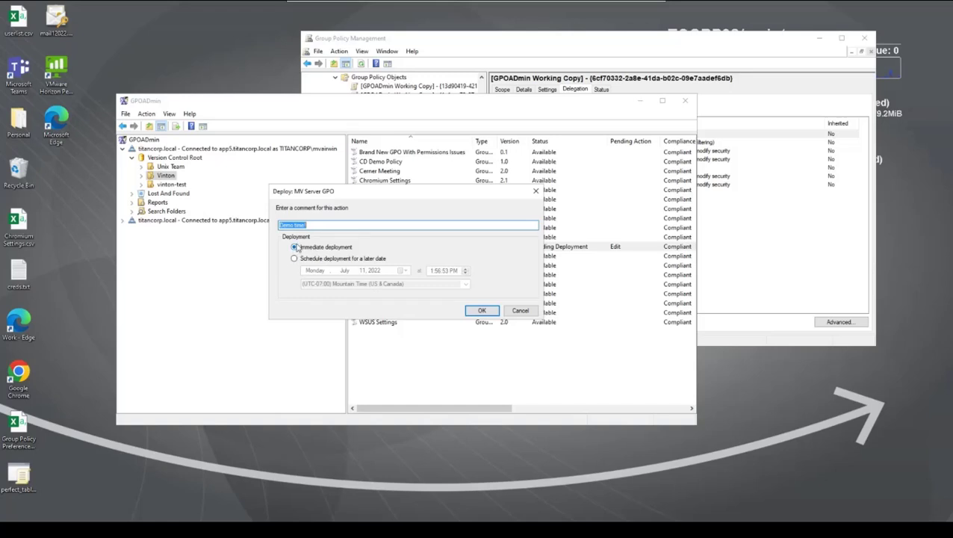
{"action": "left_click", "coordinate": [481, 312]}
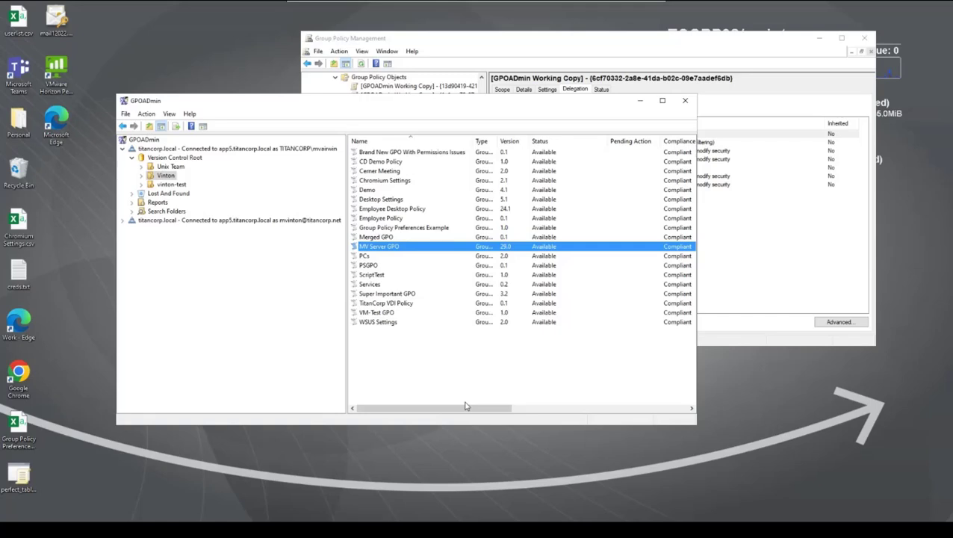
Refresh Group Policy Objects in titancorp.local to show MV Server GPO modified 7/11/2022 1:57:12 PM.
{"action": "left_click", "coordinate": [601, 43]}
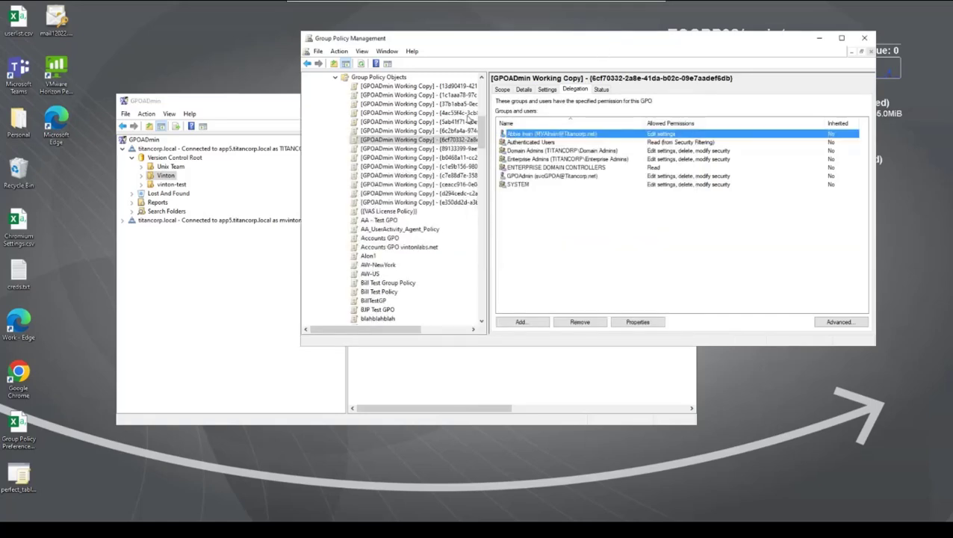
{"action": "left_click", "coordinate": [378, 77]}
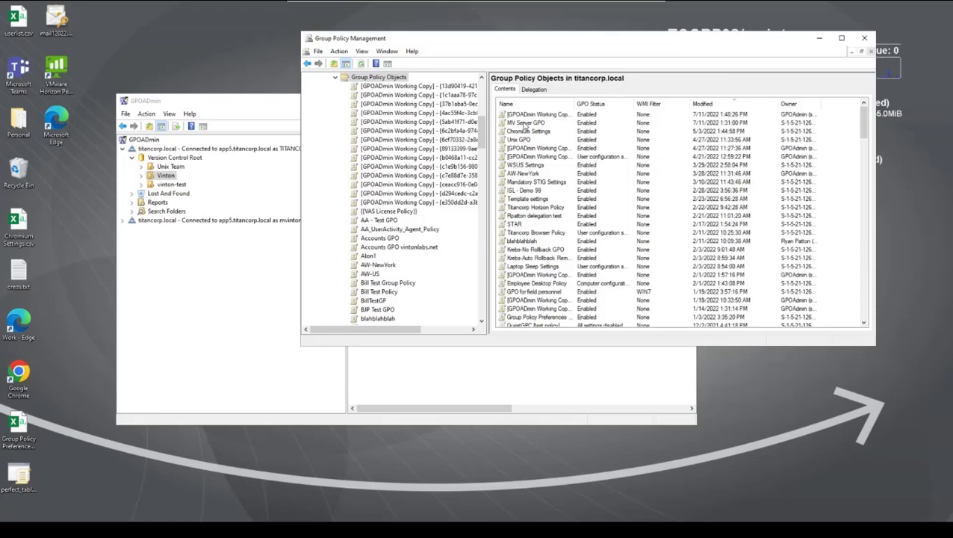
{"action": "right_click", "coordinate": [409, 79]}
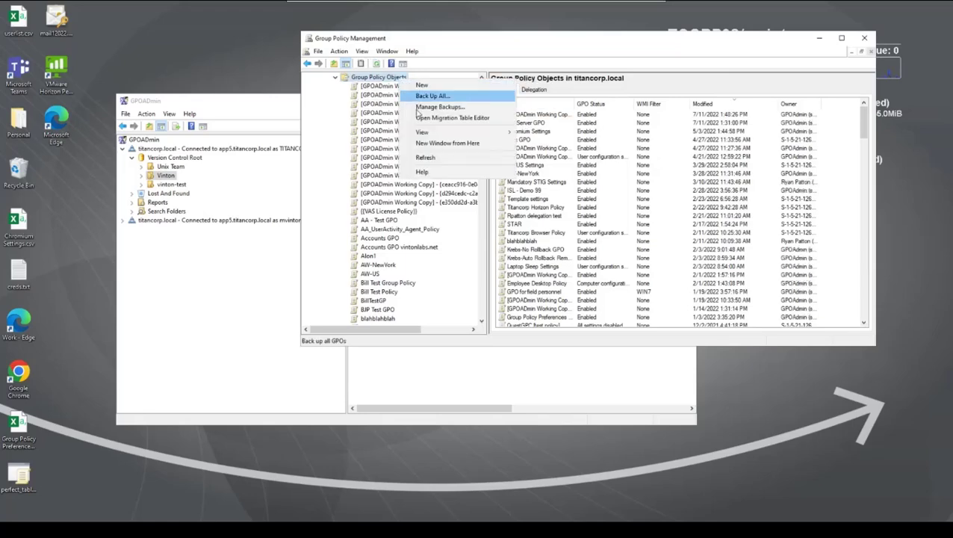
{"action": "left_click", "coordinate": [425, 157]}
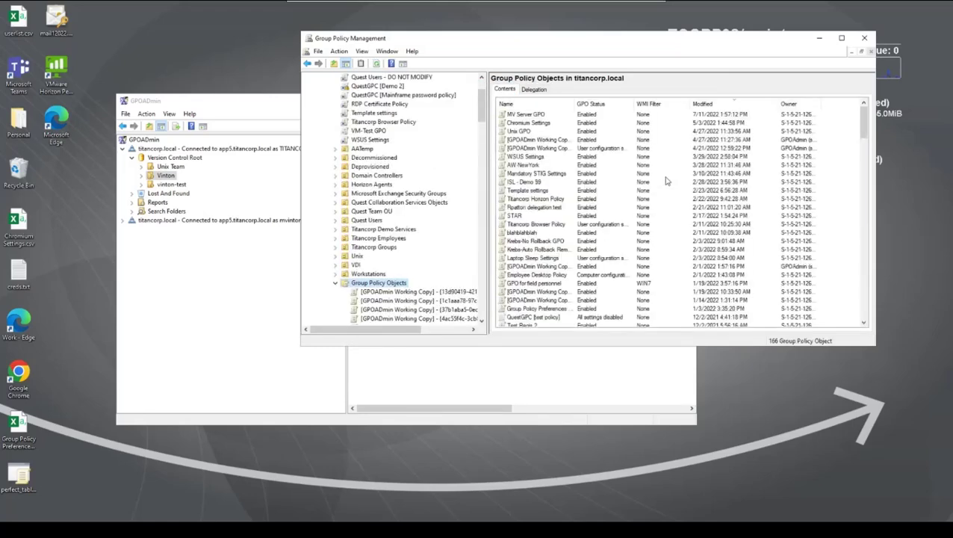